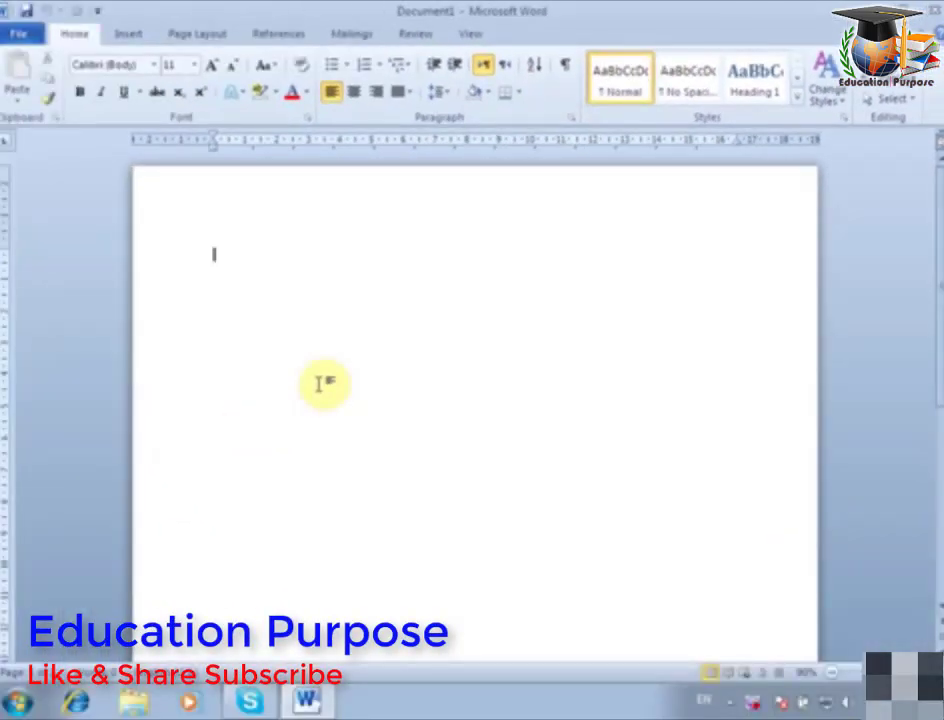
Open 'This is Microsoft Word file' from the File menu's Recent Documents list.
click(19, 35)
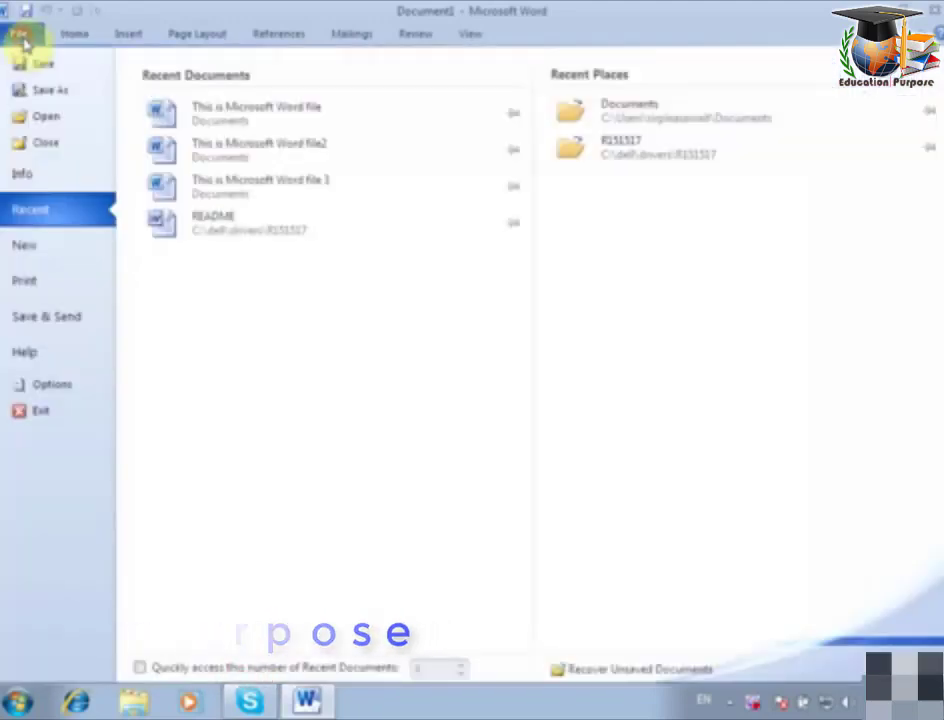
click(312, 118)
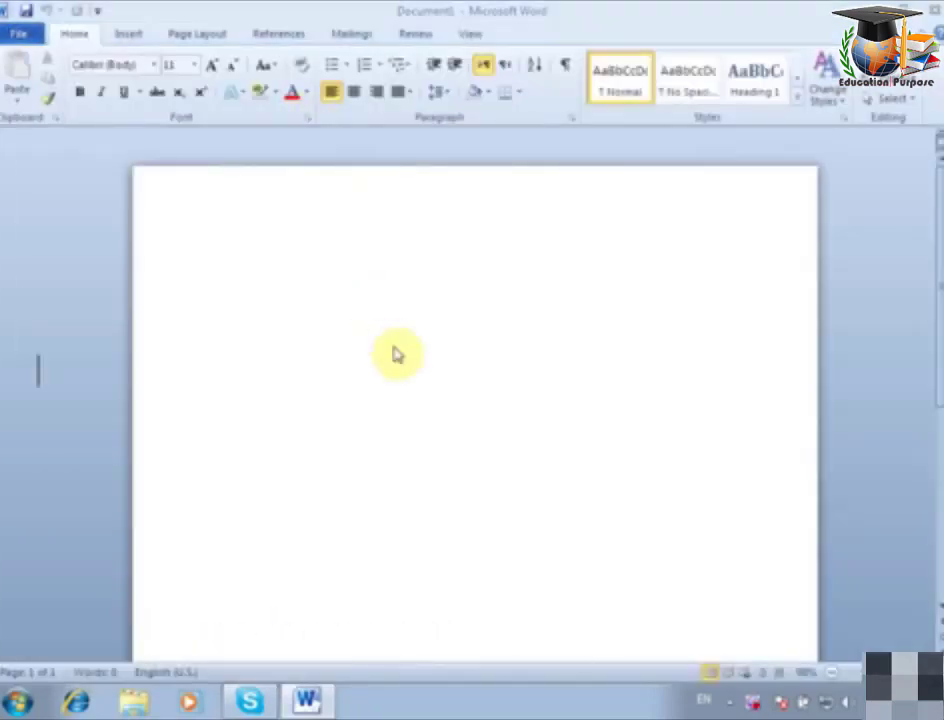
scroll(405, 390, down, 1)
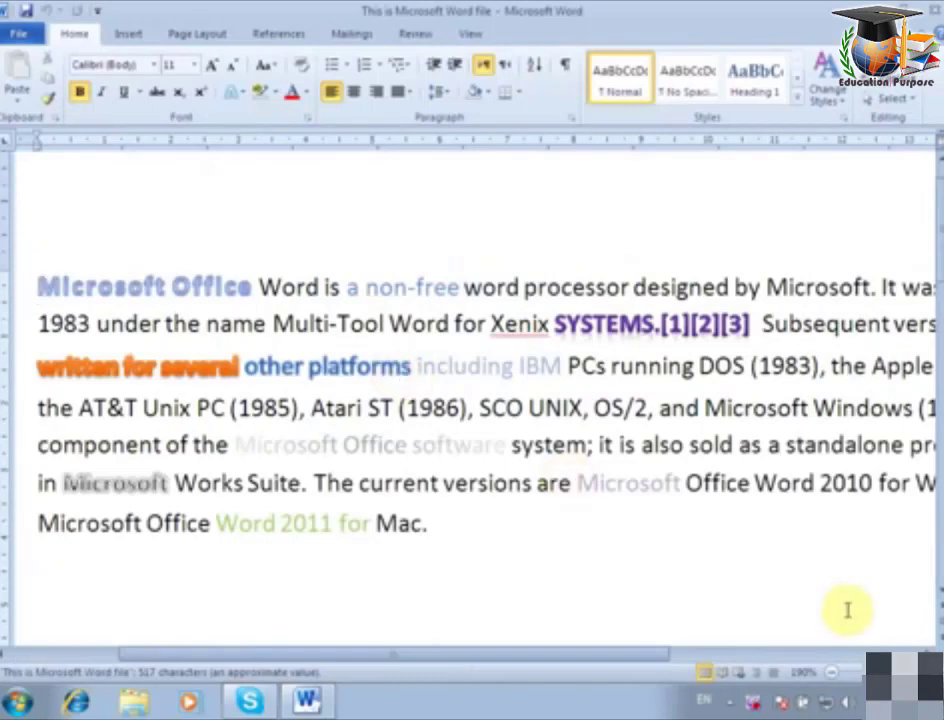
Zoom the page out, select all the paragraph text, and expand the Styles gallery.
click(830, 679)
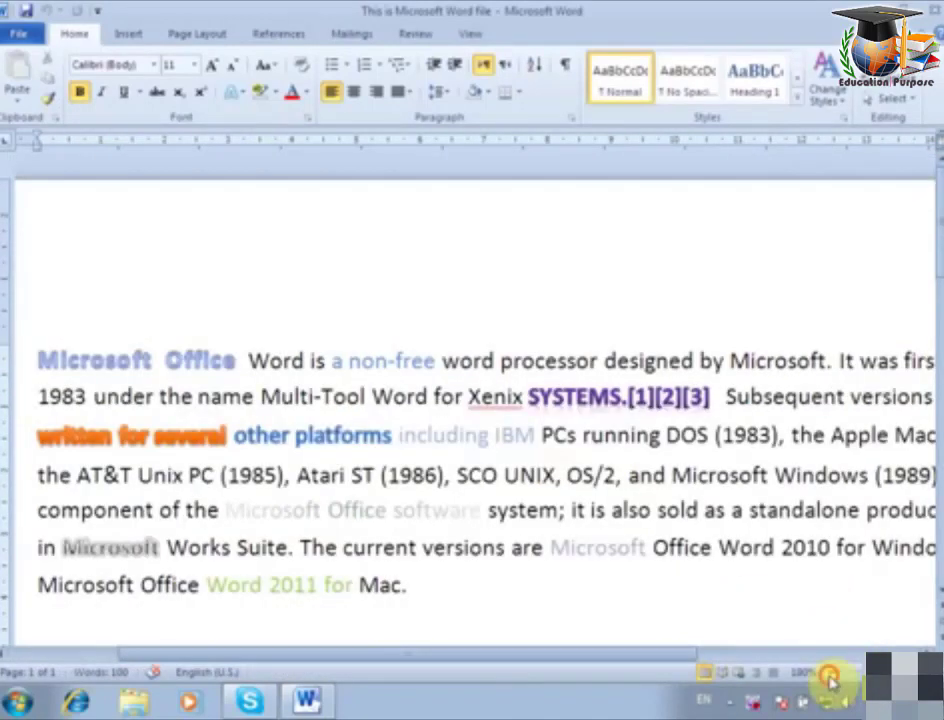
click(830, 679)
scroll(713, 580, down, 2)
click(395, 410)
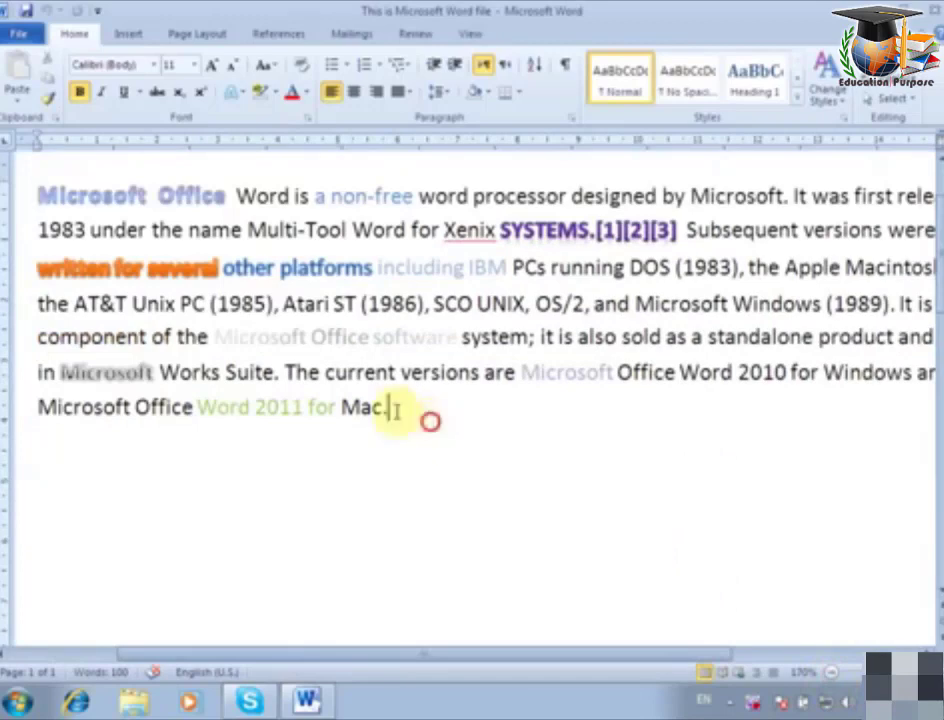
key(ctrl+a)
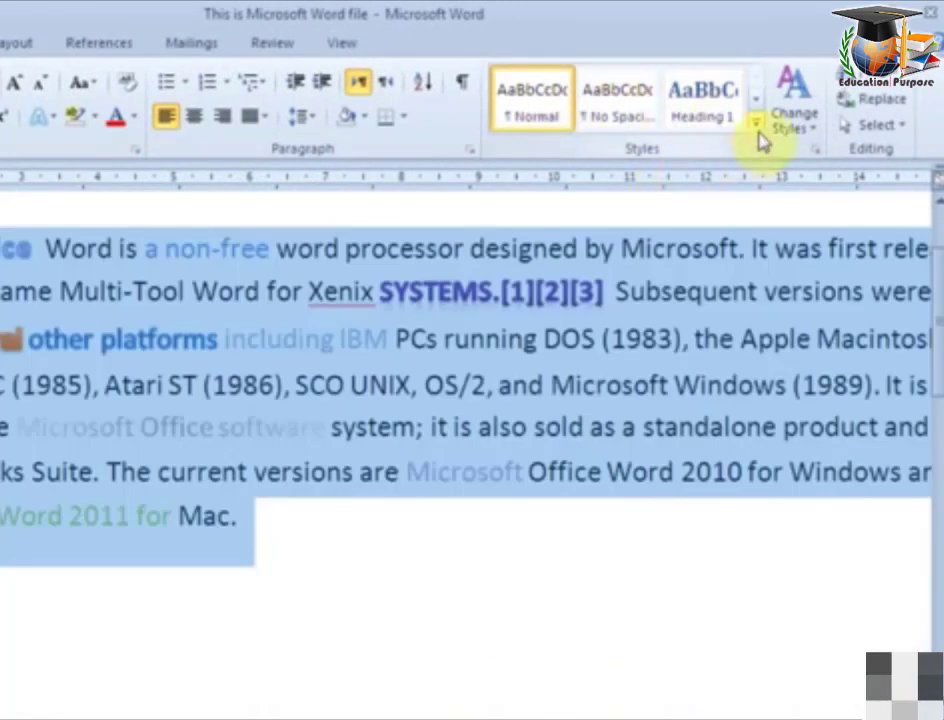
click(758, 122)
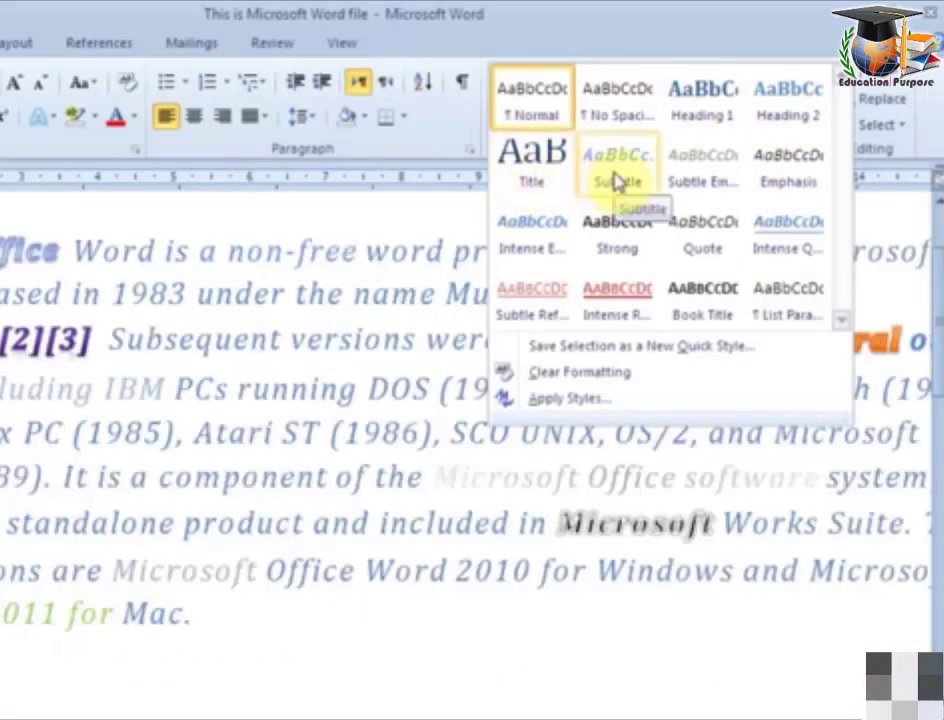
Apply the Subtitle style to the paragraph, then reselect the paragraph.
click(615, 178)
click(497, 621)
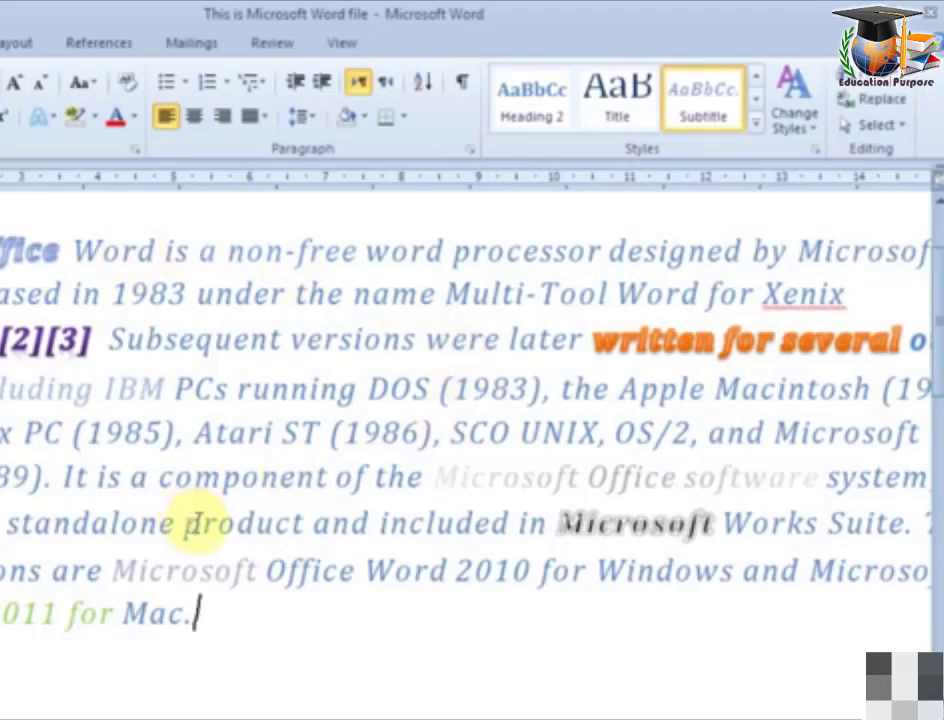
triple_click(244, 615)
click(322, 697)
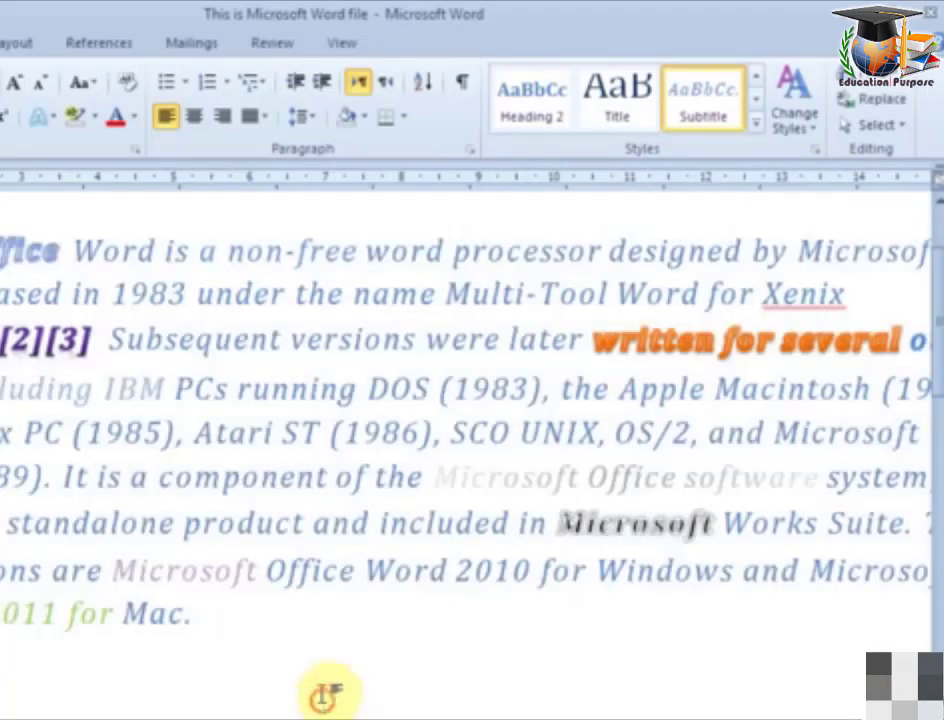
drag(322, 697, 300, 200)
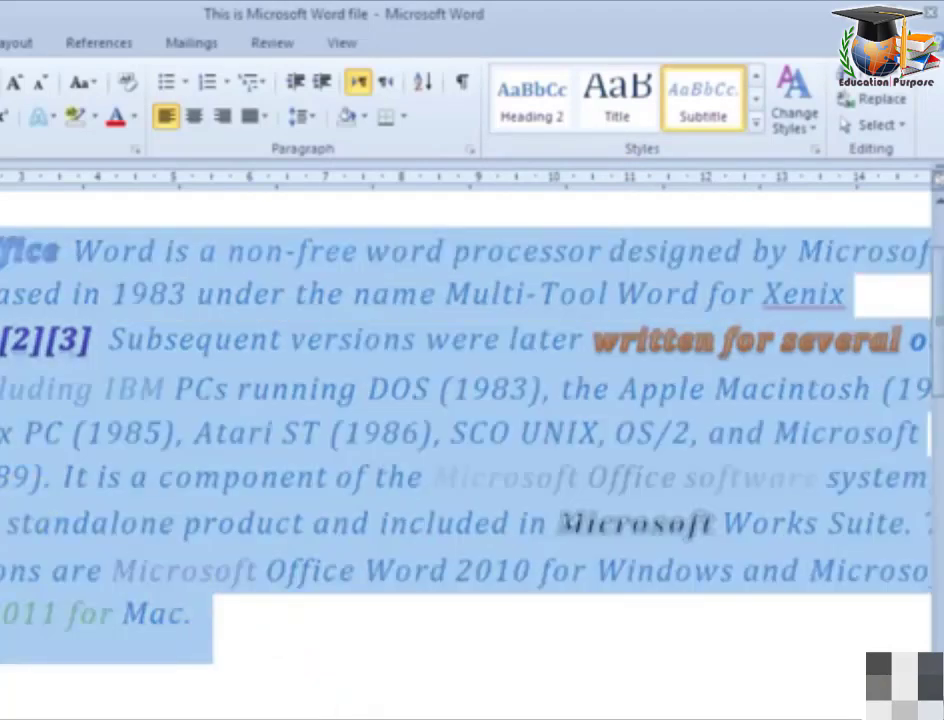
Try the Subtle Emphasis style on the paragraph and reselect all the text.
click(758, 130)
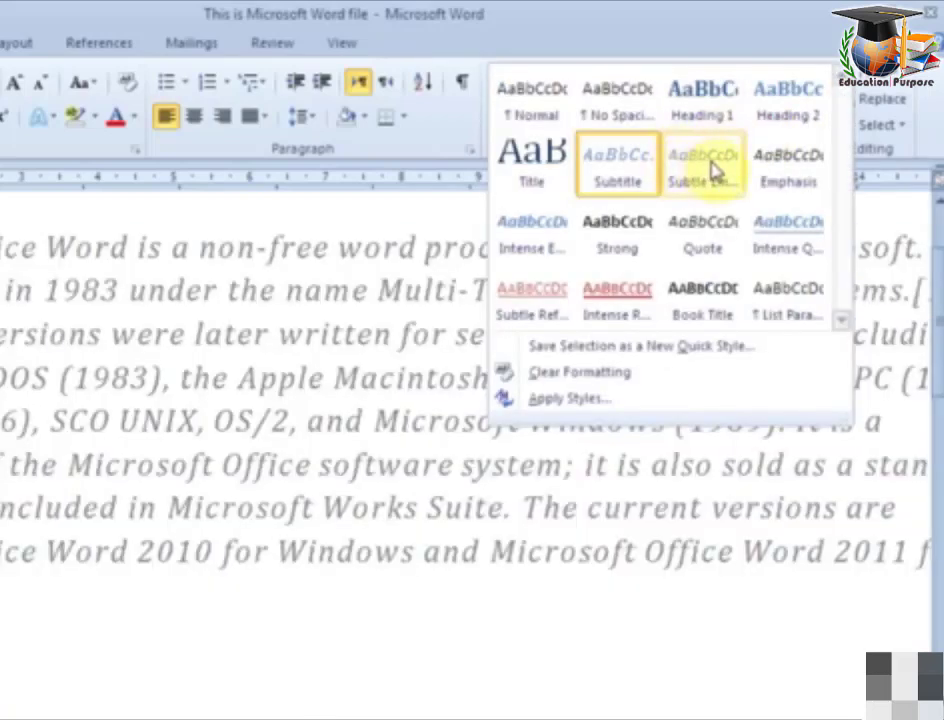
click(710, 178)
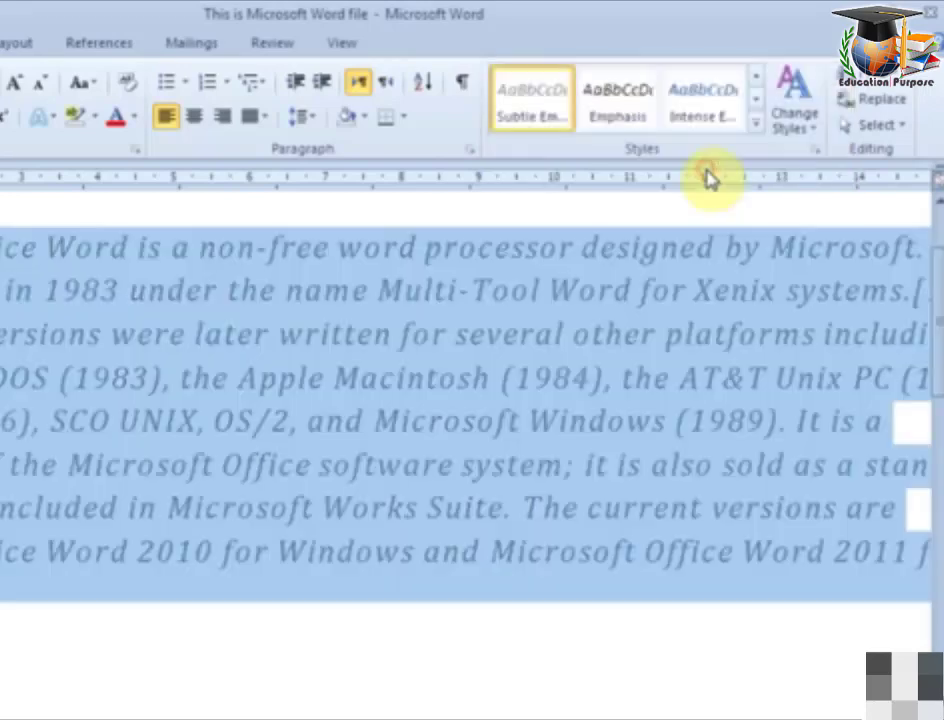
click(343, 615)
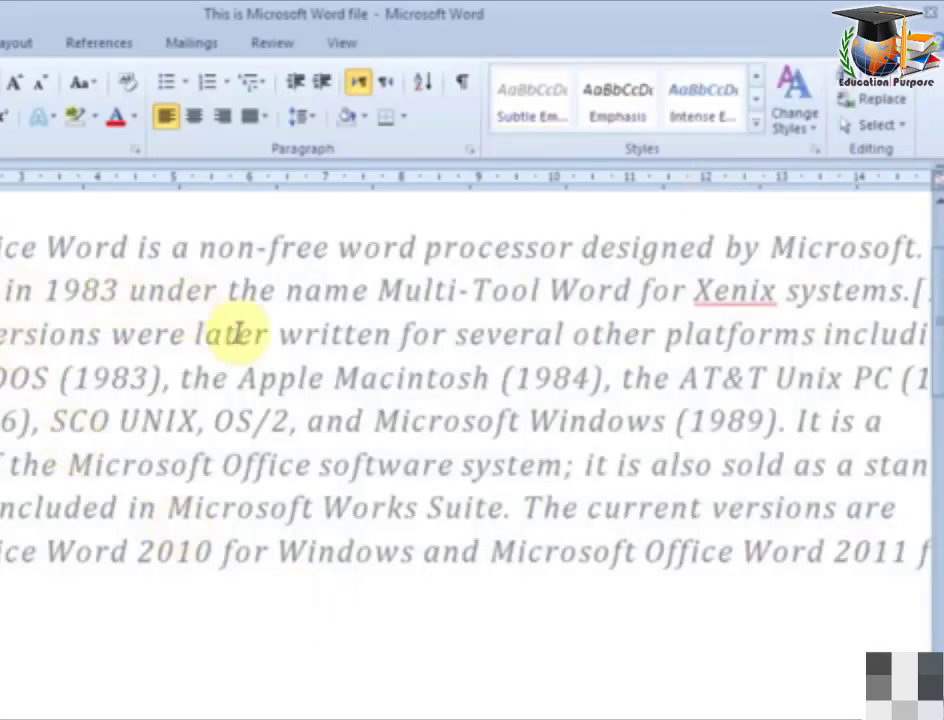
key(ctrl+a)
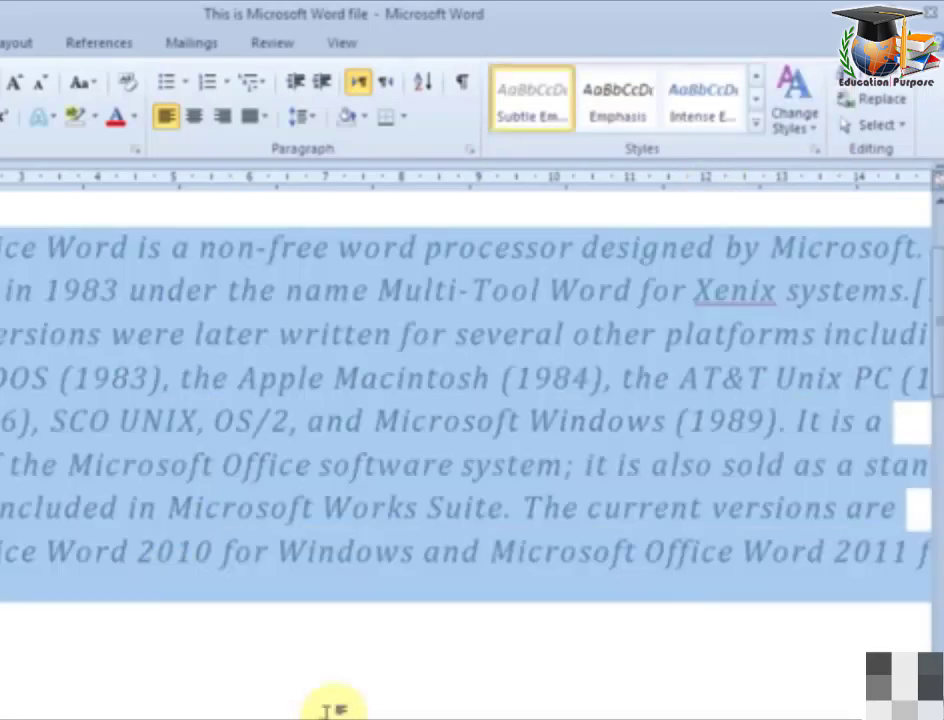
Try Intense Reference, then settle on the Book Title style.
click(756, 128)
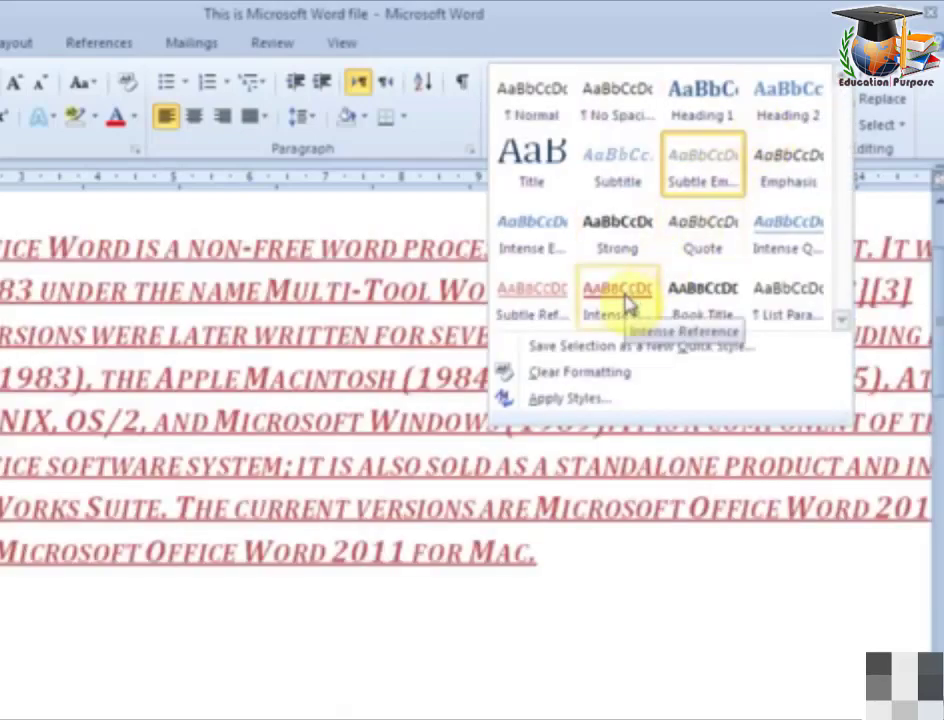
click(625, 300)
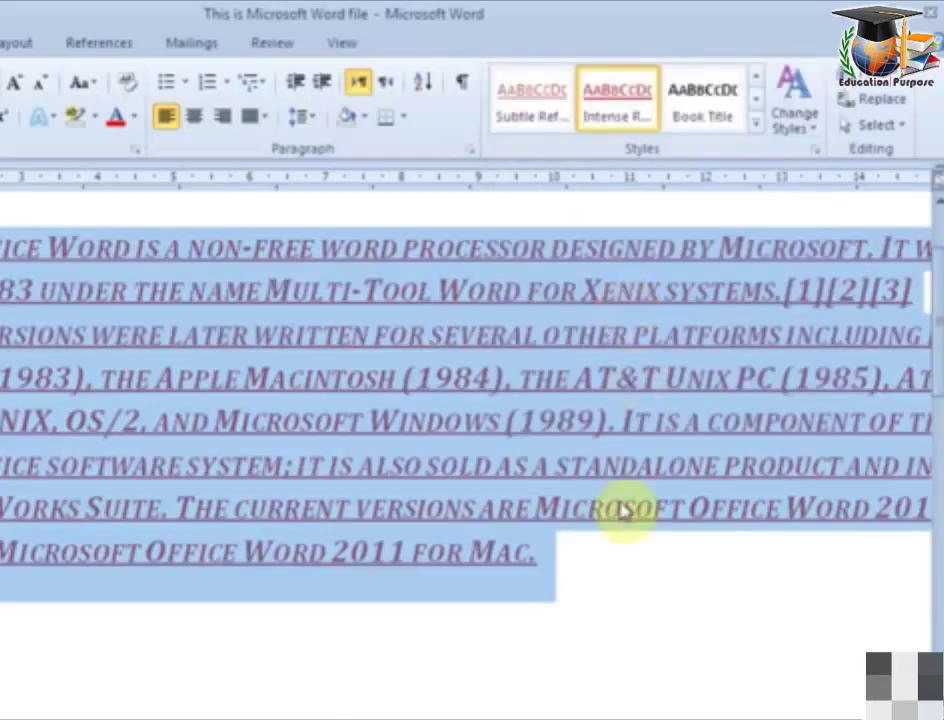
click(600, 568)
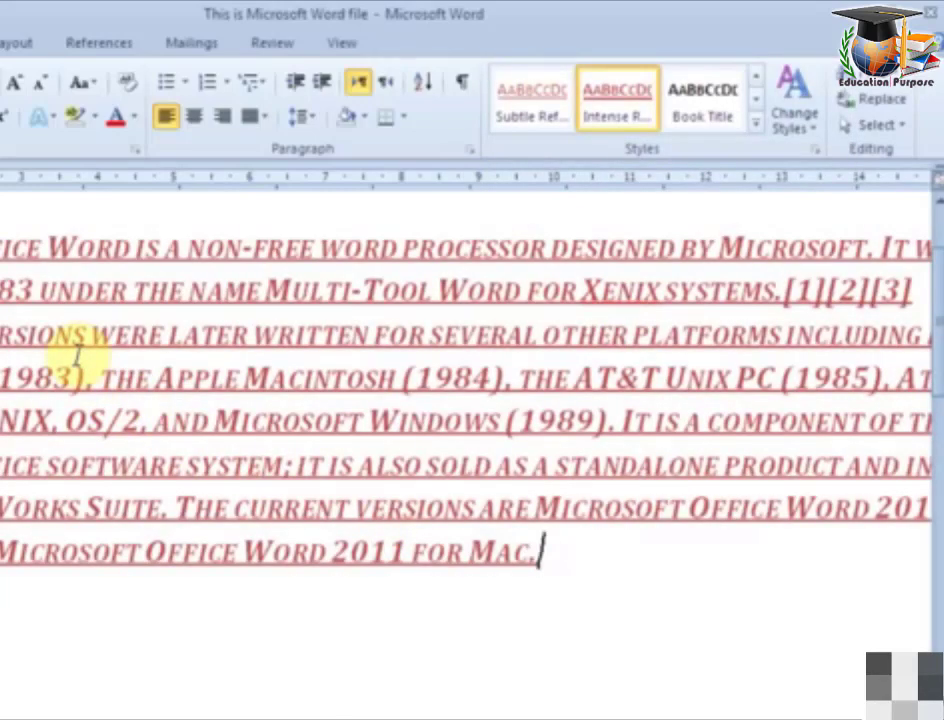
drag(626, 573, 660, 160)
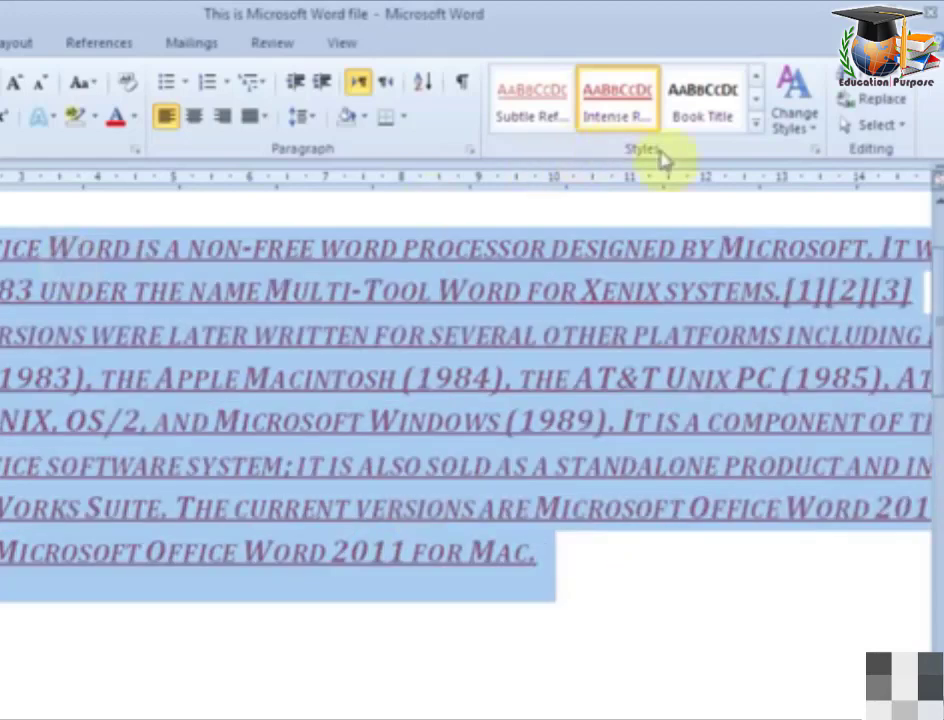
click(757, 123)
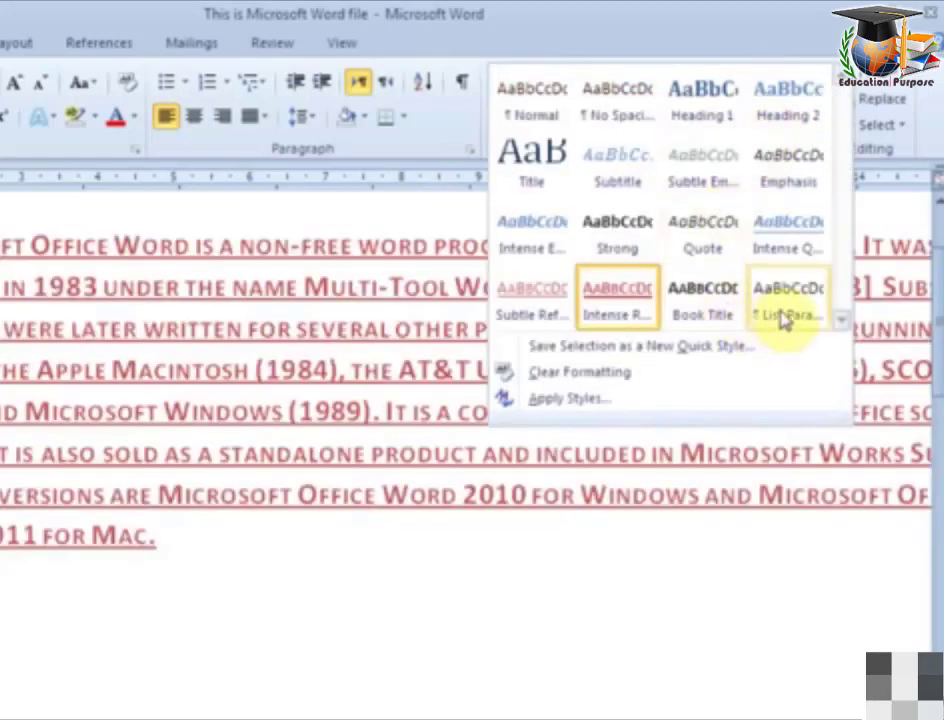
click(690, 300)
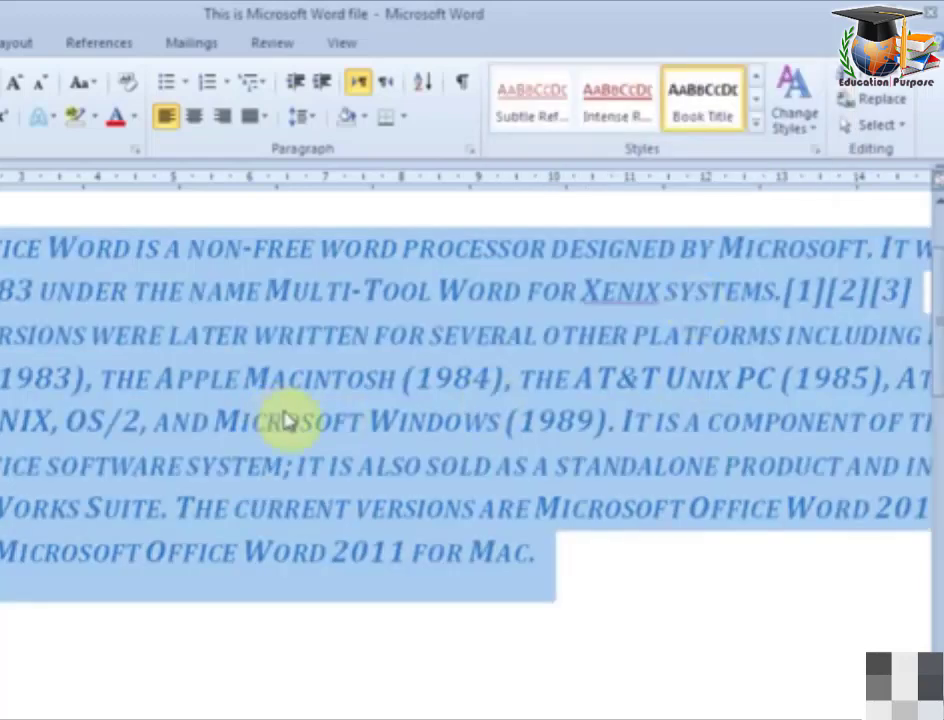
Apply the List Paragraph style from the quick styles gallery, then clear the selection.
click(757, 124)
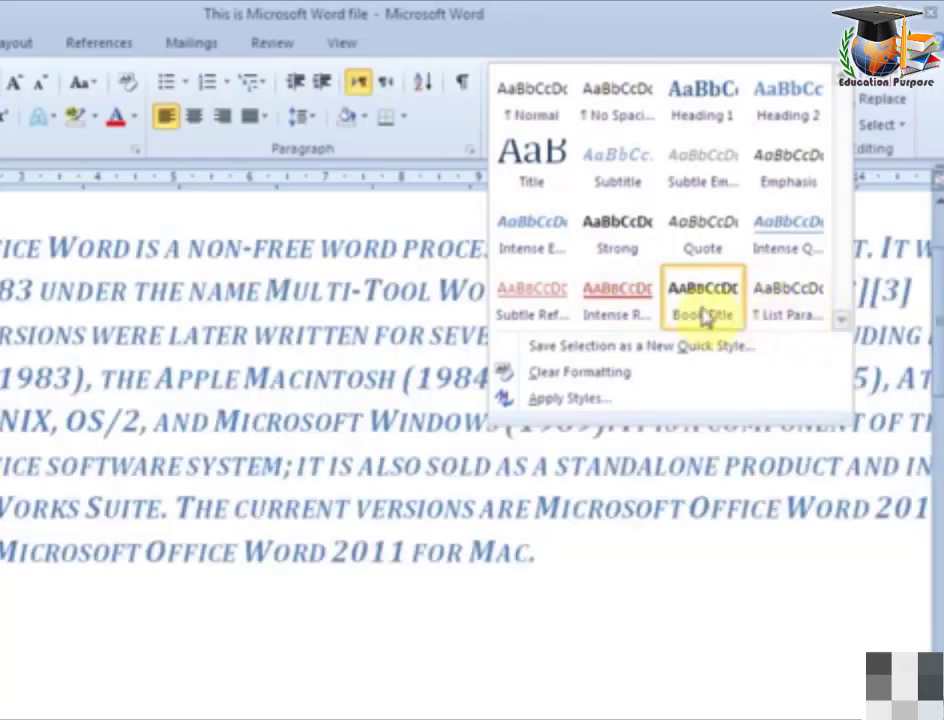
click(795, 315)
key(ctrl+a)
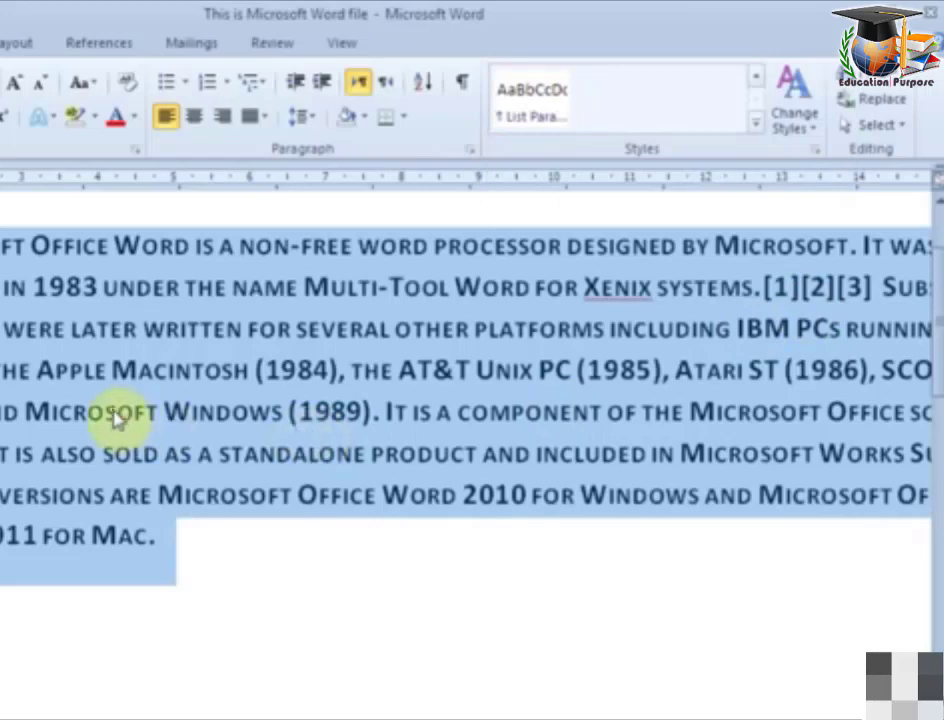
click(118, 411)
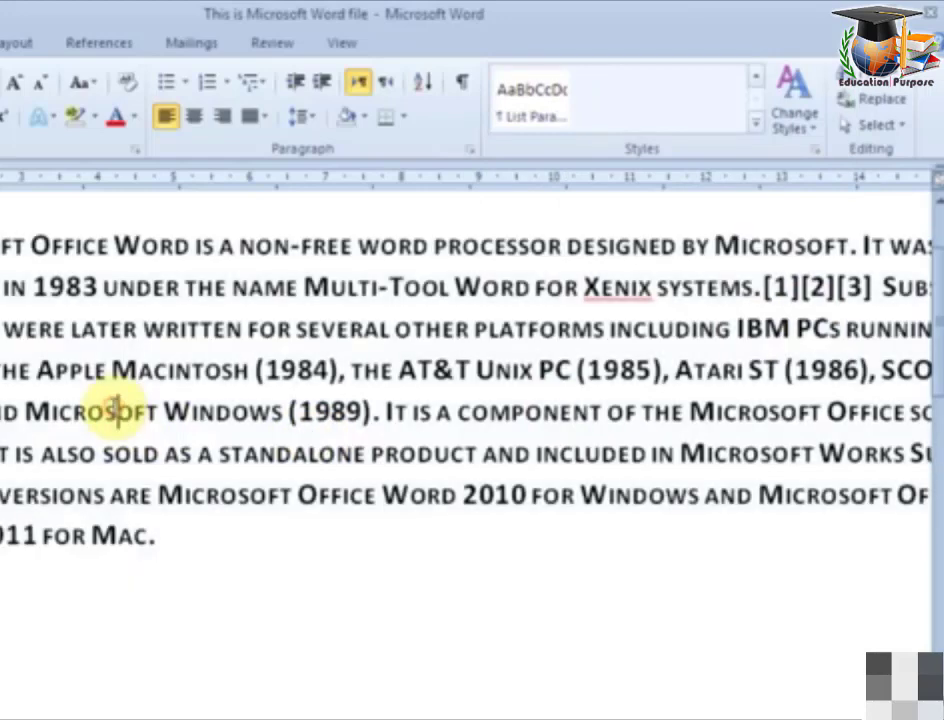
Select words such as AT&T, PC (1985) and Microsoft Windows, then reopen the quick styles gallery.
double_click(385, 370)
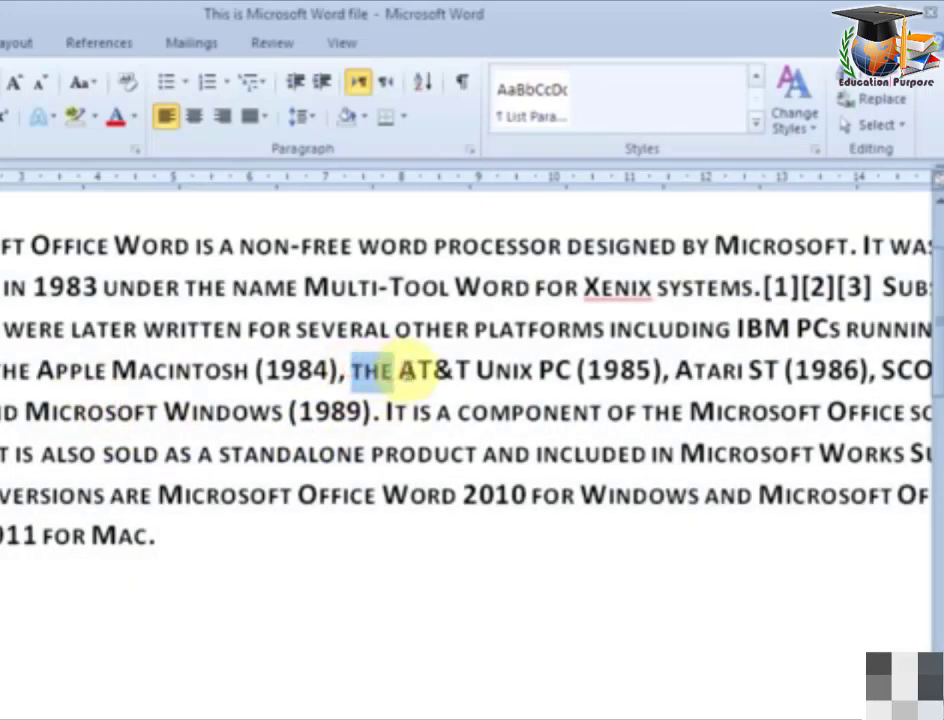
drag(400, 370, 480, 370)
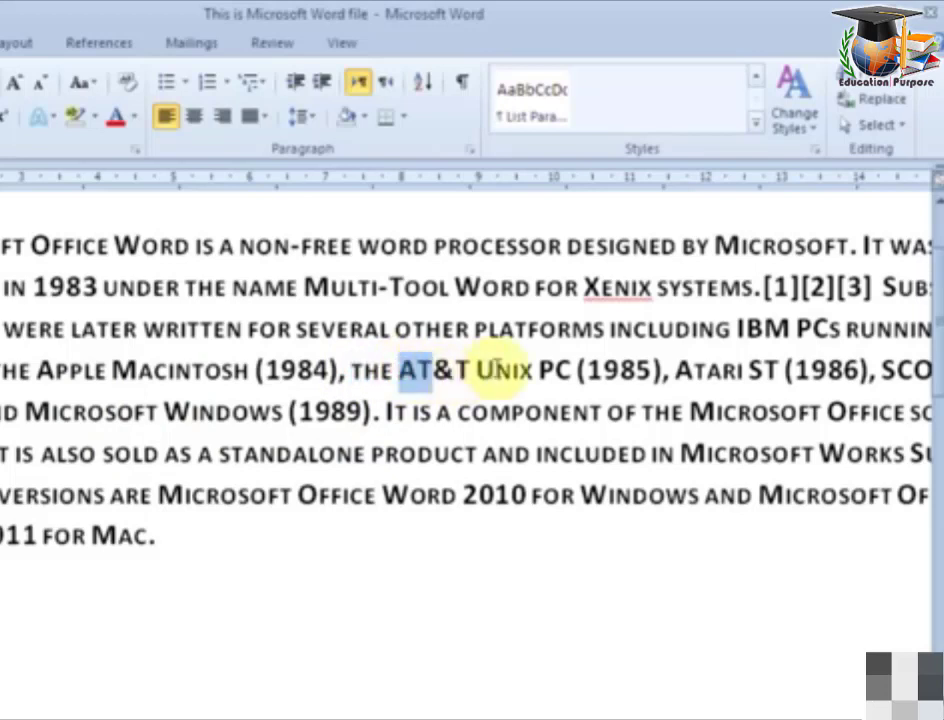
click(480, 370)
mouse_move(541, 370)
mouse_down()
mouse_move(628, 371)
mouse_move(614, 366)
mouse_up()
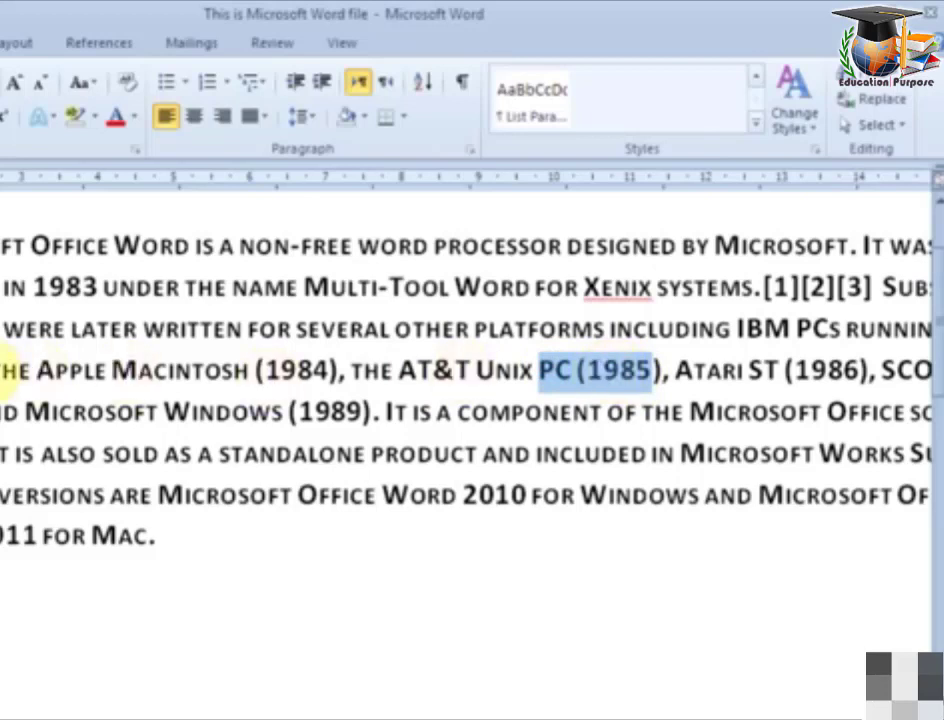
drag(12, 370, 133, 375)
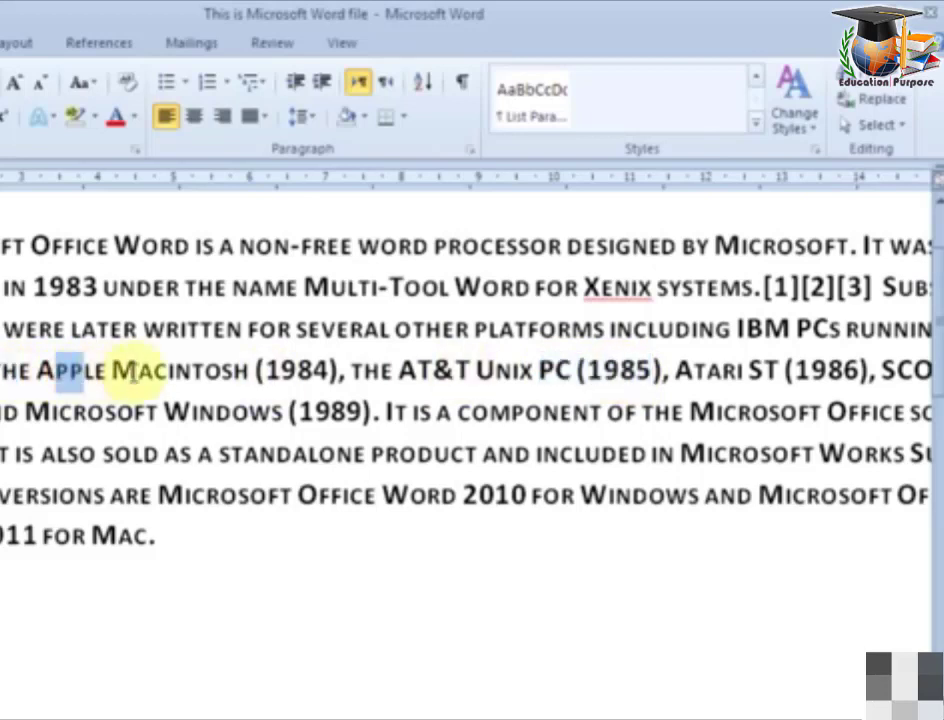
click(116, 370)
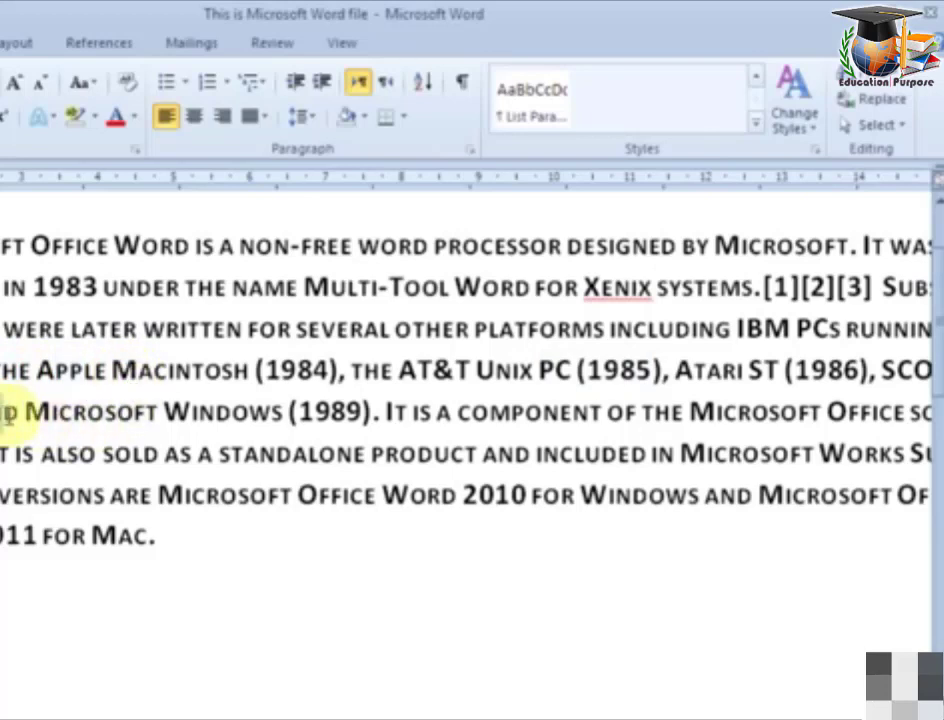
drag(25, 411, 258, 413)
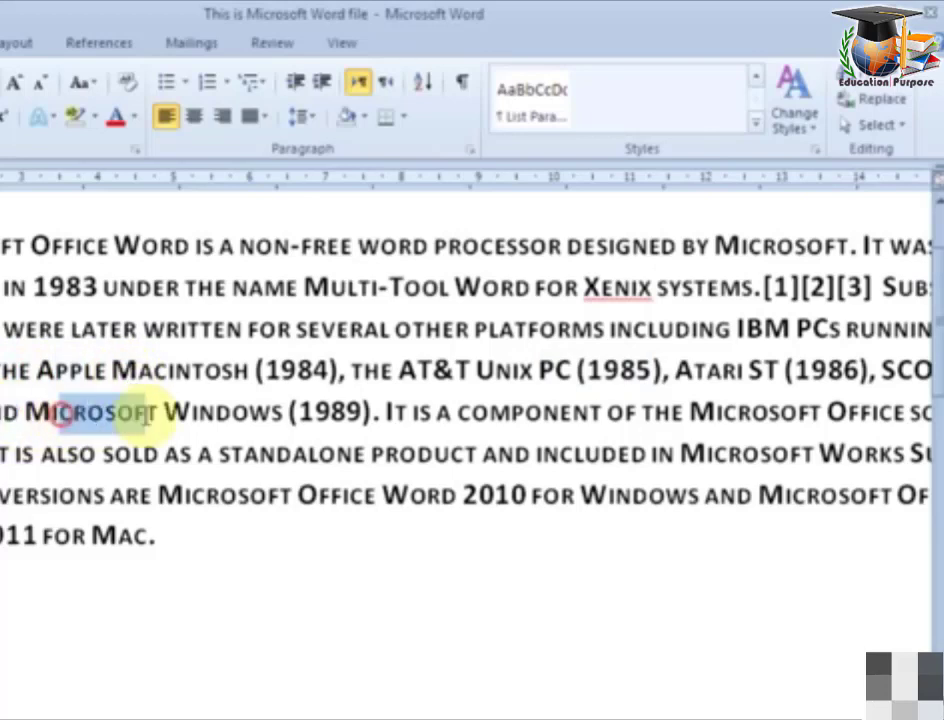
click(389, 412)
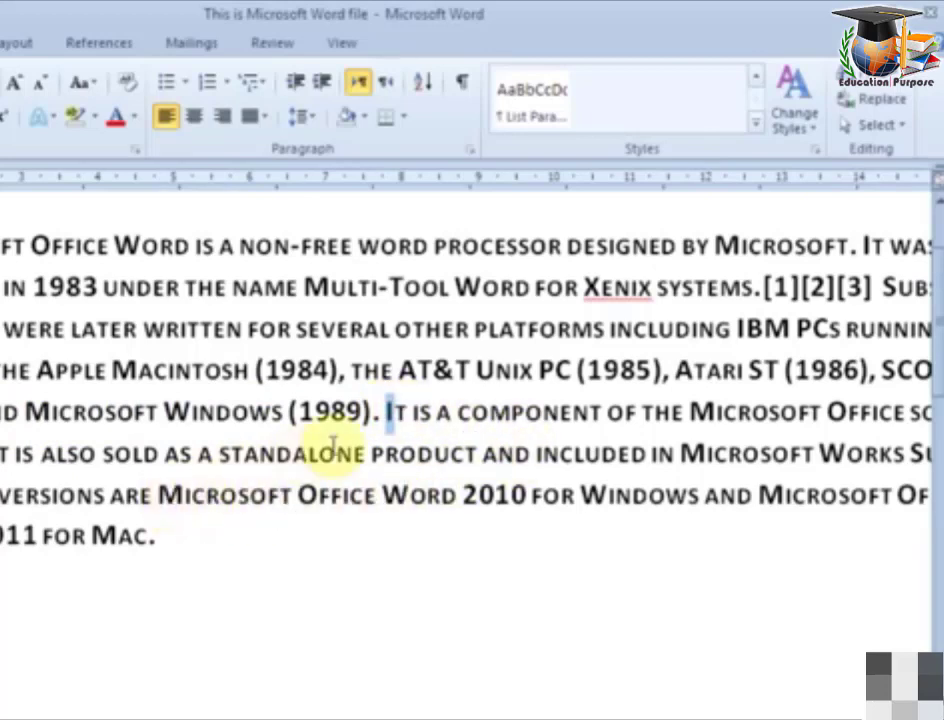
click(756, 137)
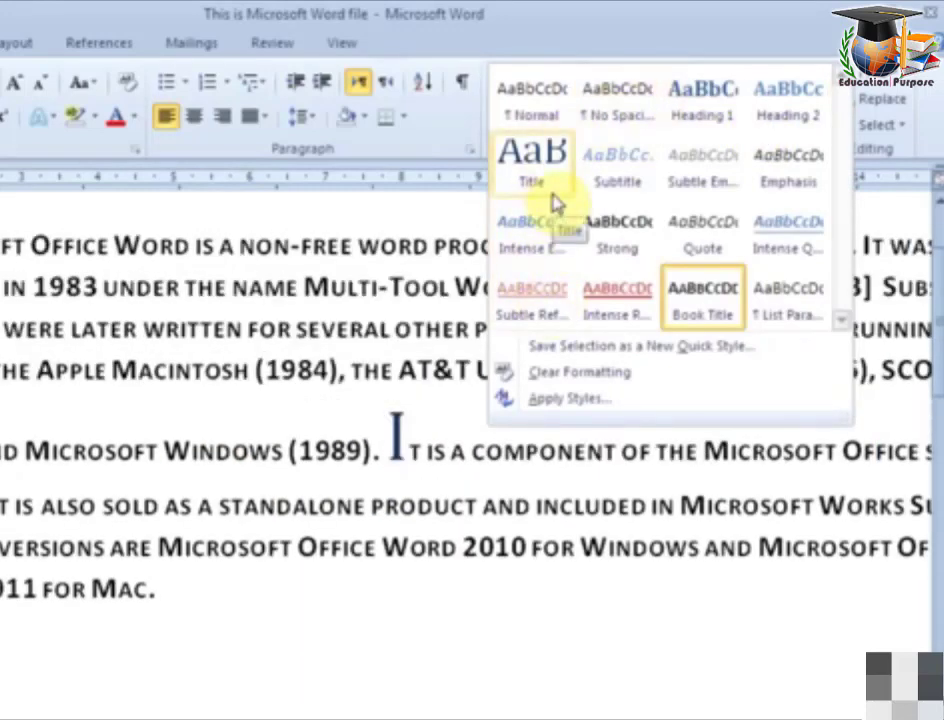
Apply the Heading 1 style to the whole paragraph.
click(411, 341)
triple_click(293, 607)
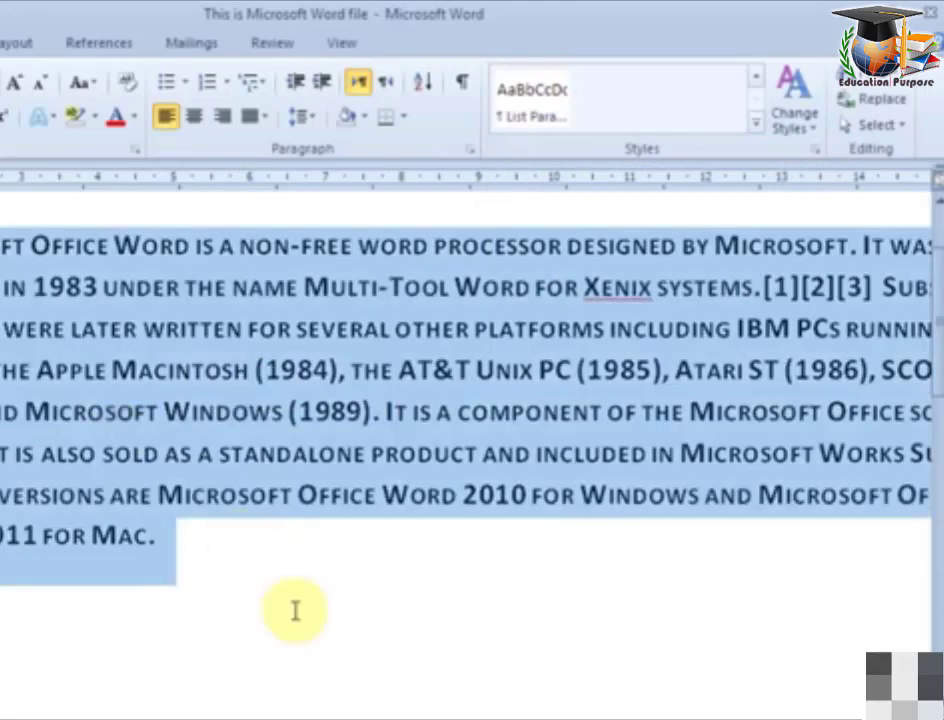
click(754, 124)
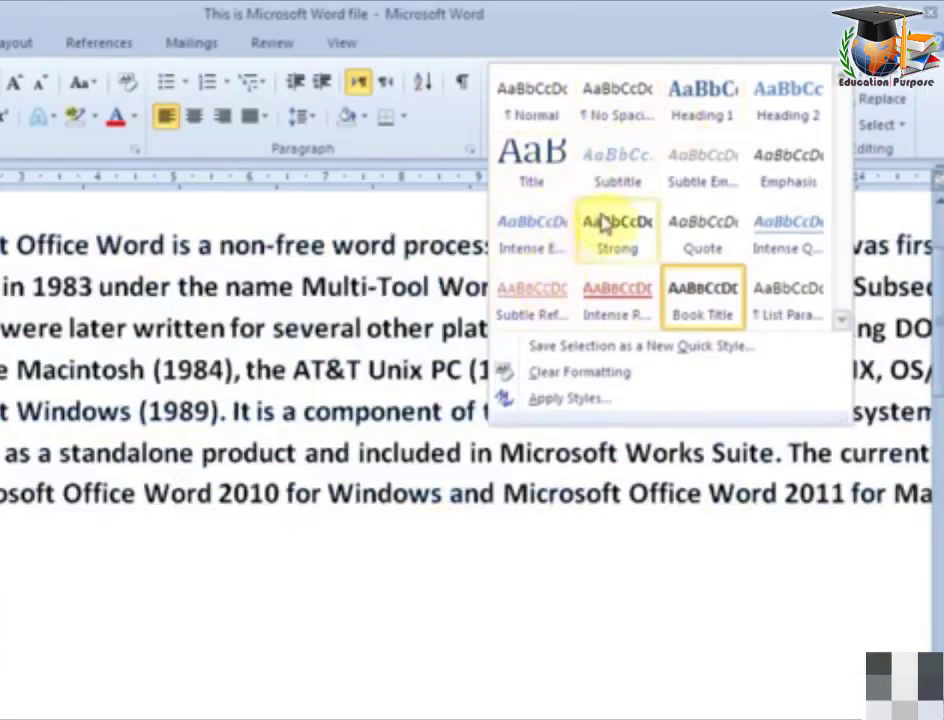
click(718, 116)
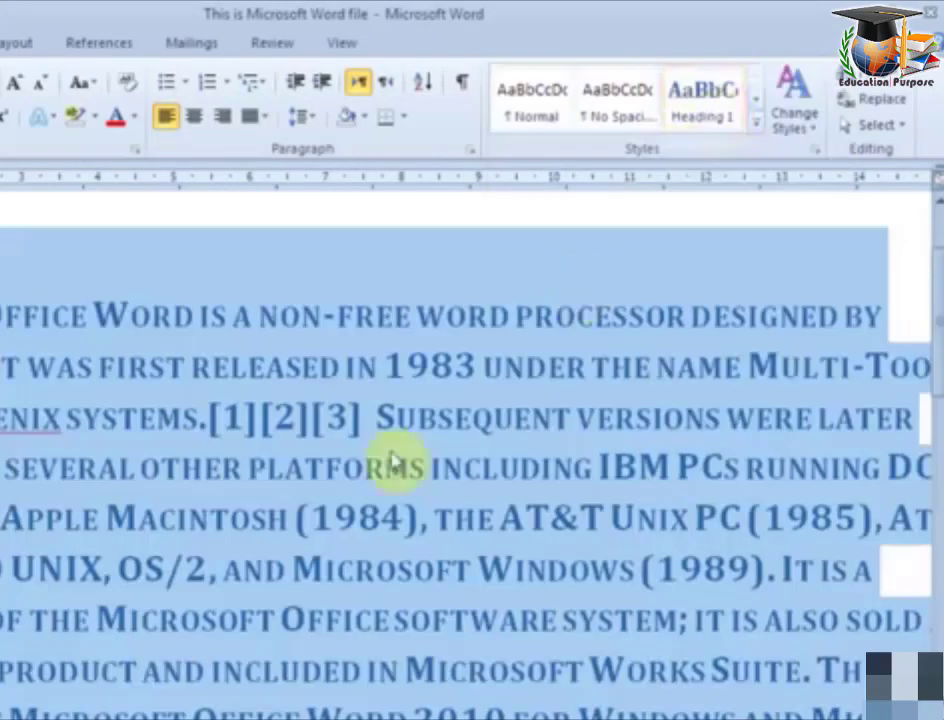
click(385, 465)
Select all the text and choose Clear Formatting from the Styles gallery.
scroll(210, 447, down, 1)
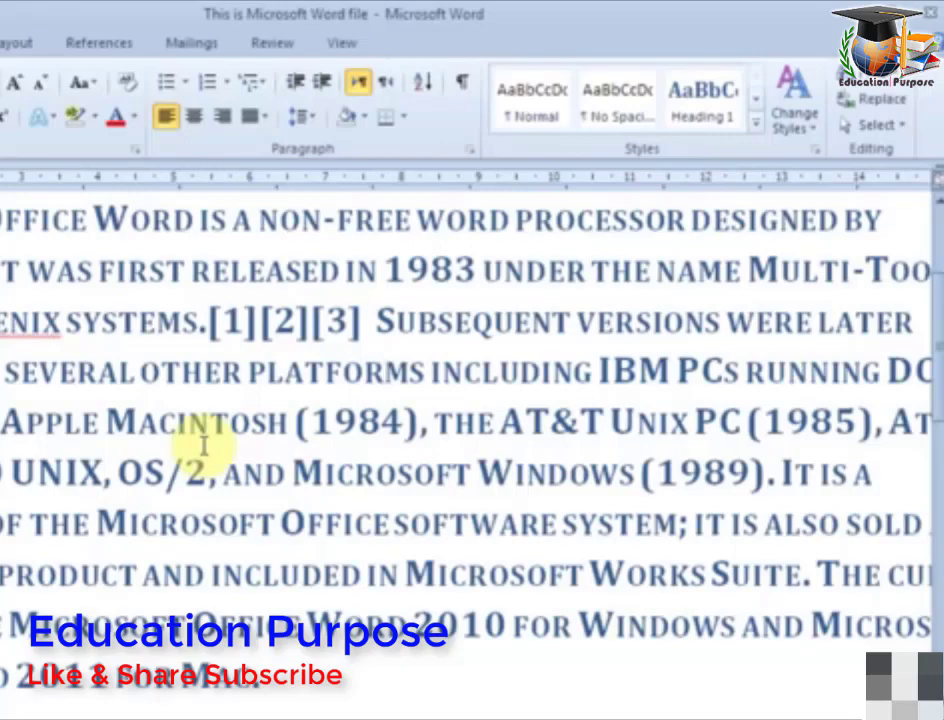
key(ctrl+a)
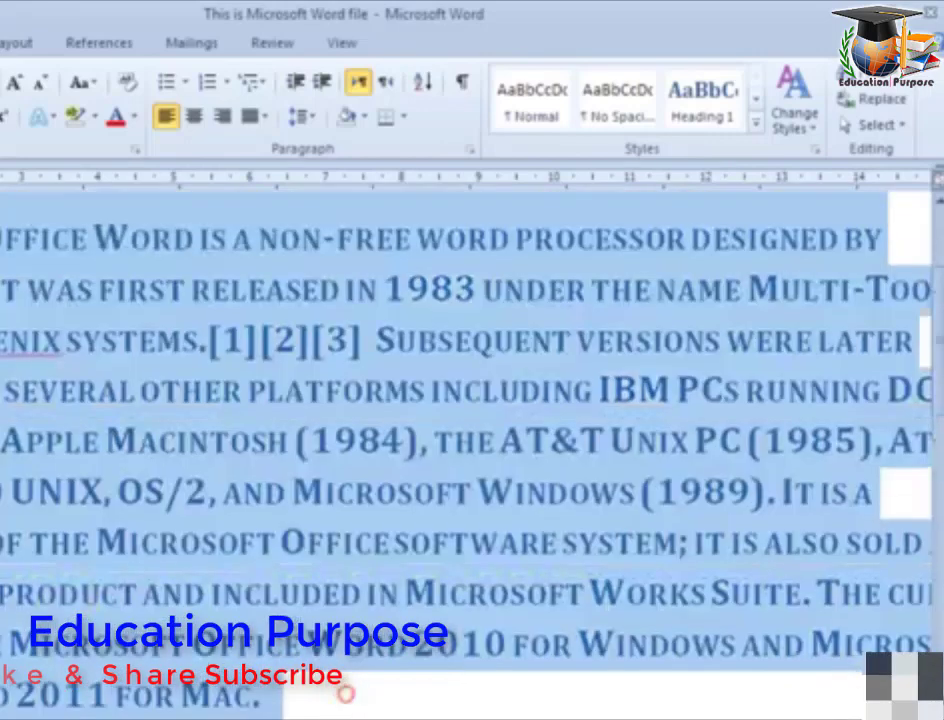
scroll(345, 693, up, 2)
scroll(208, 390, down, 1)
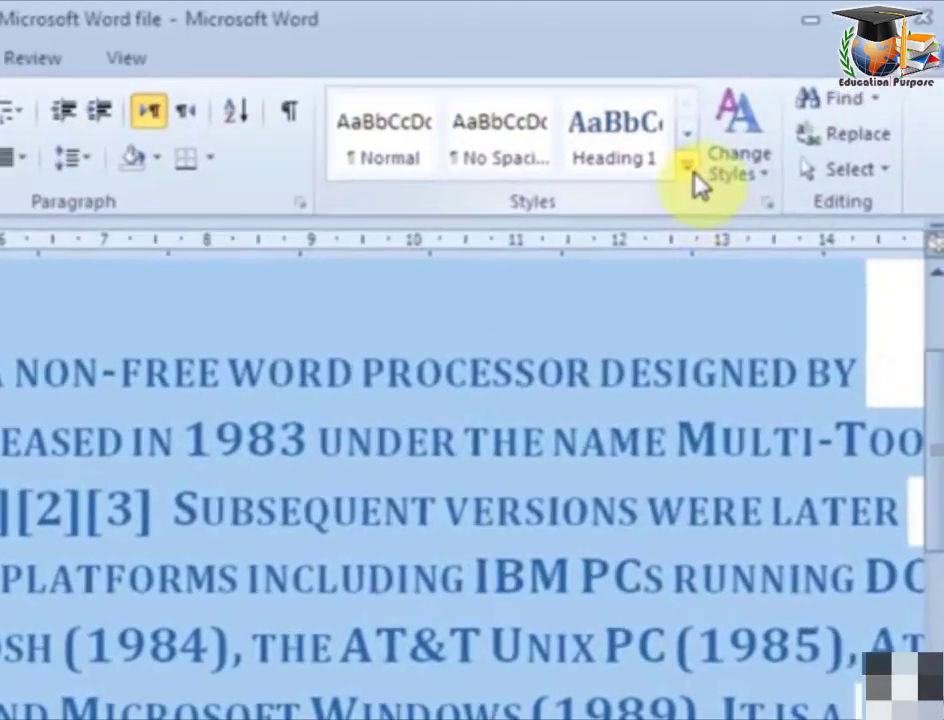
click(756, 123)
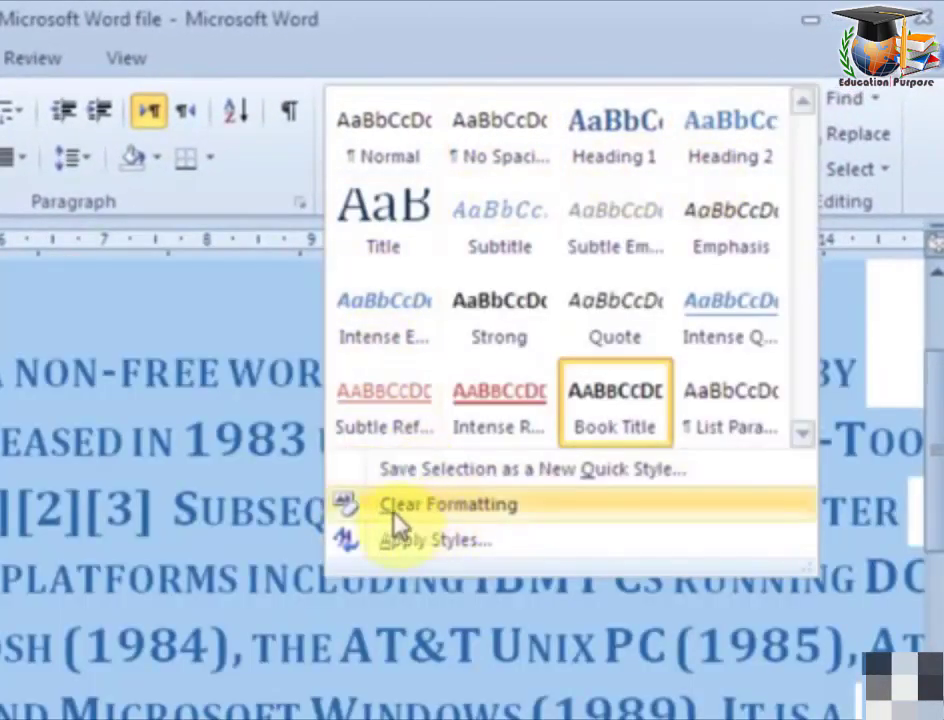
click(478, 517)
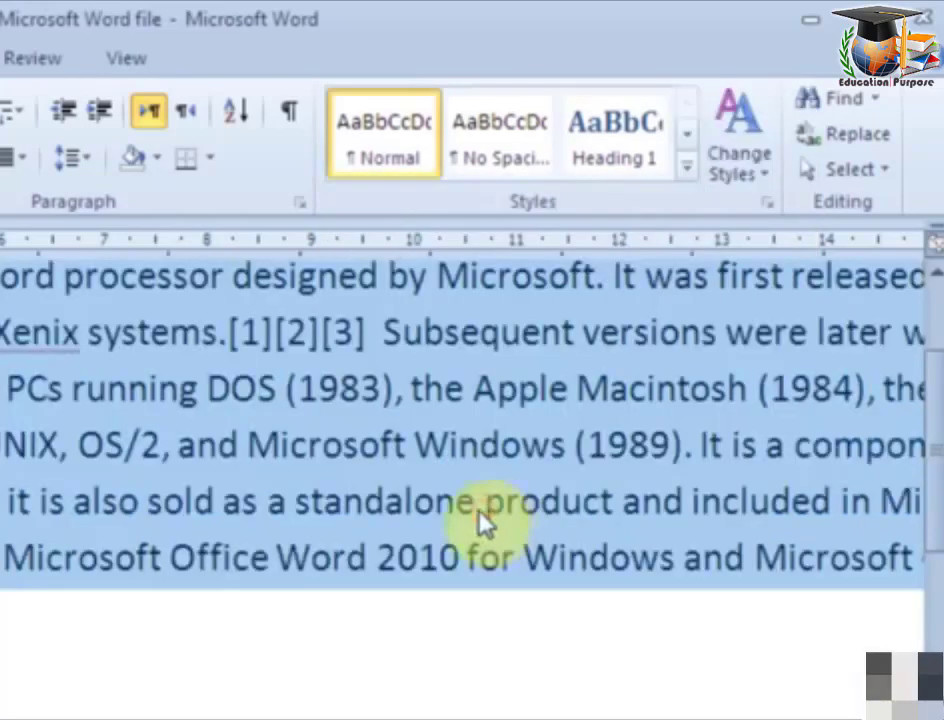
Add a blank line above, toggle small caps, and clear the paragraph's formatting again.
key(Left)
key(Return)
key(Return)
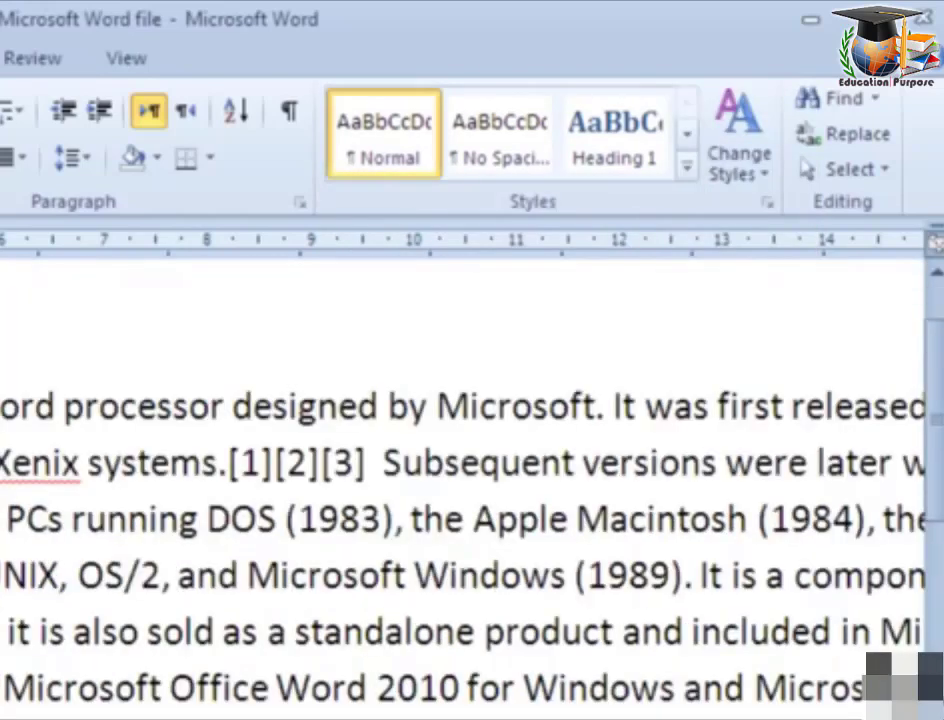
key(ctrl+a)
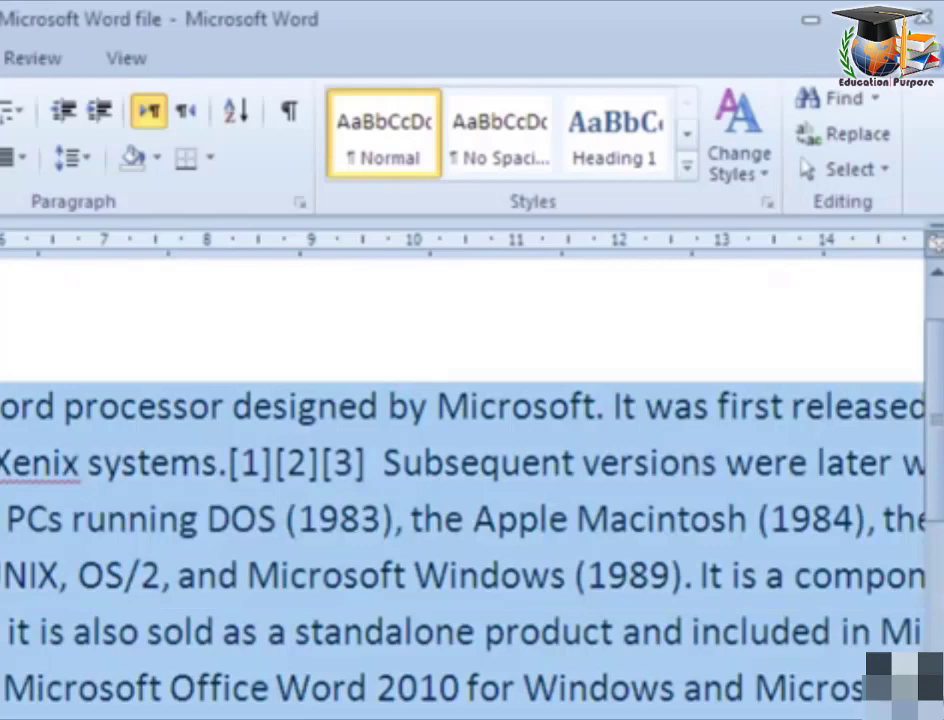
key(ctrl+shift+k)
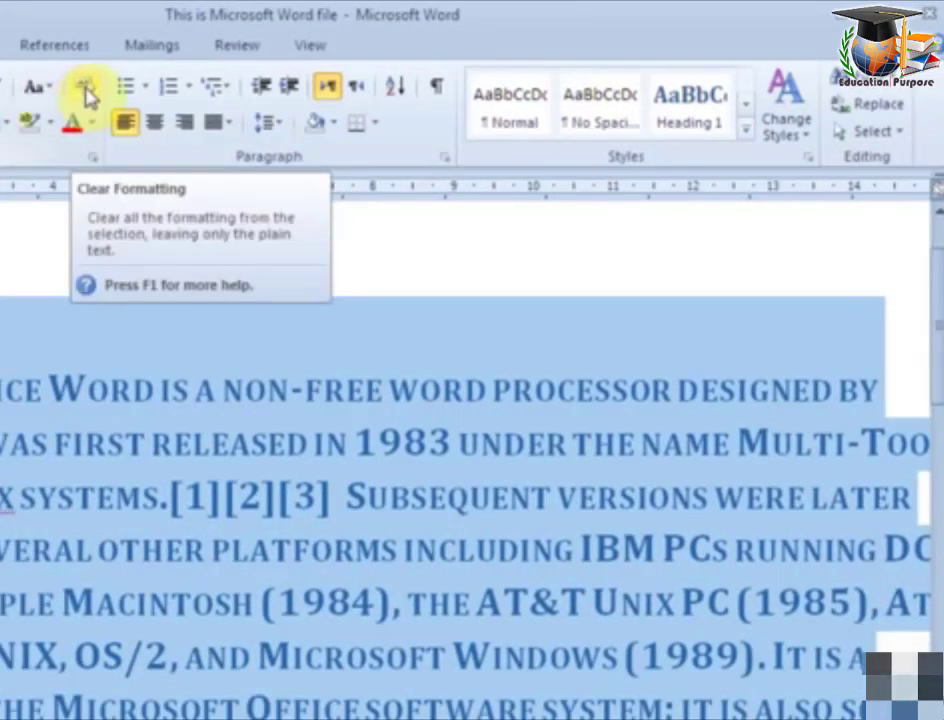
click(88, 92)
click(295, 410)
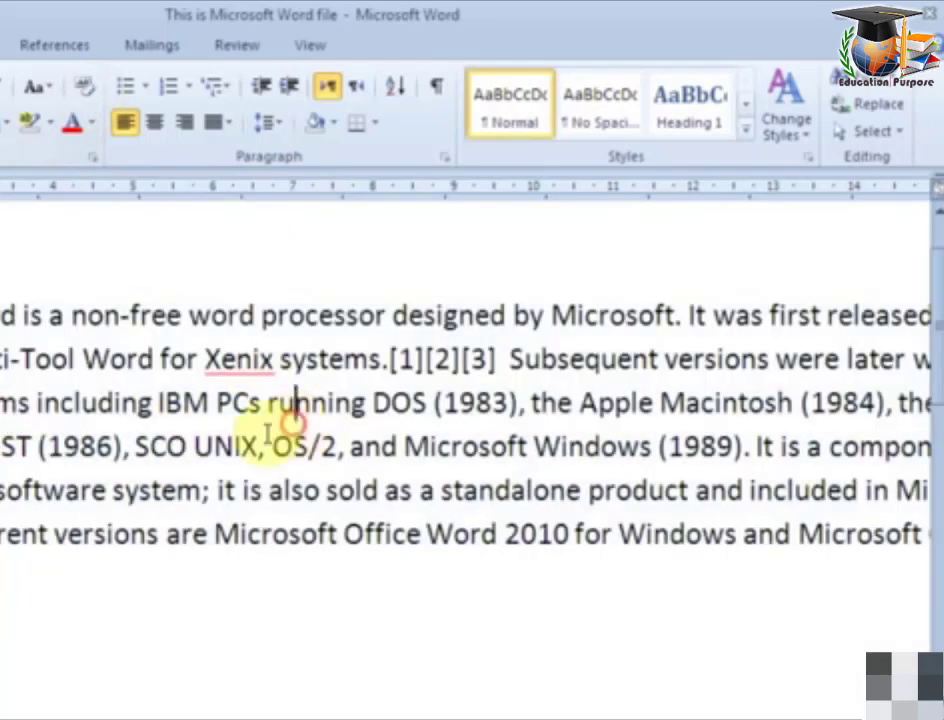
click(51, 586)
key(ctrl+a)
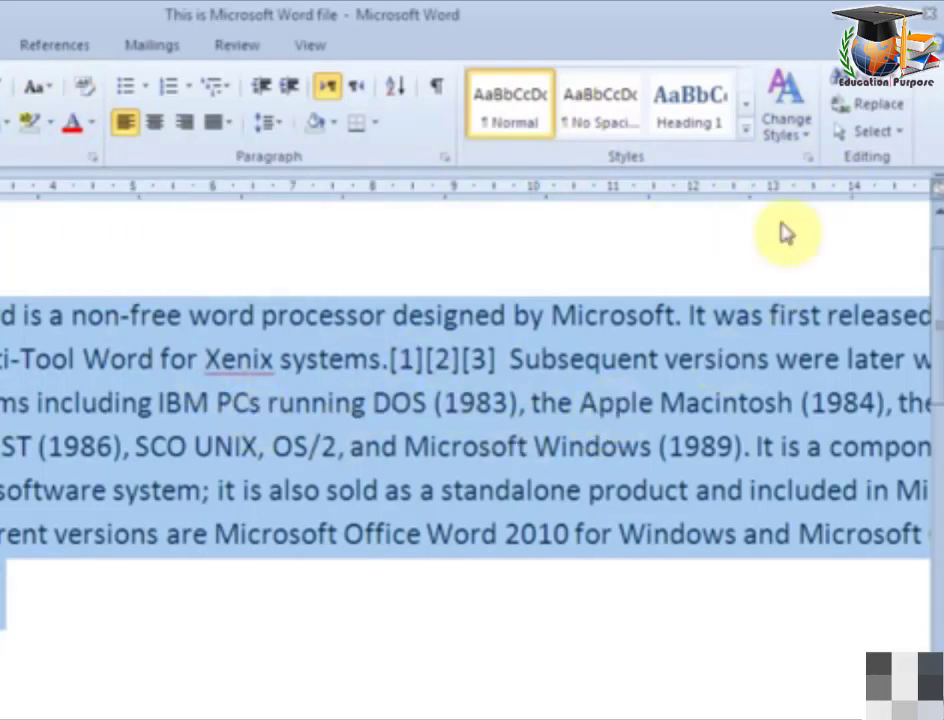
Apply the Formal style set to the document and select all the text.
click(806, 138)
mouse_move(815, 170)
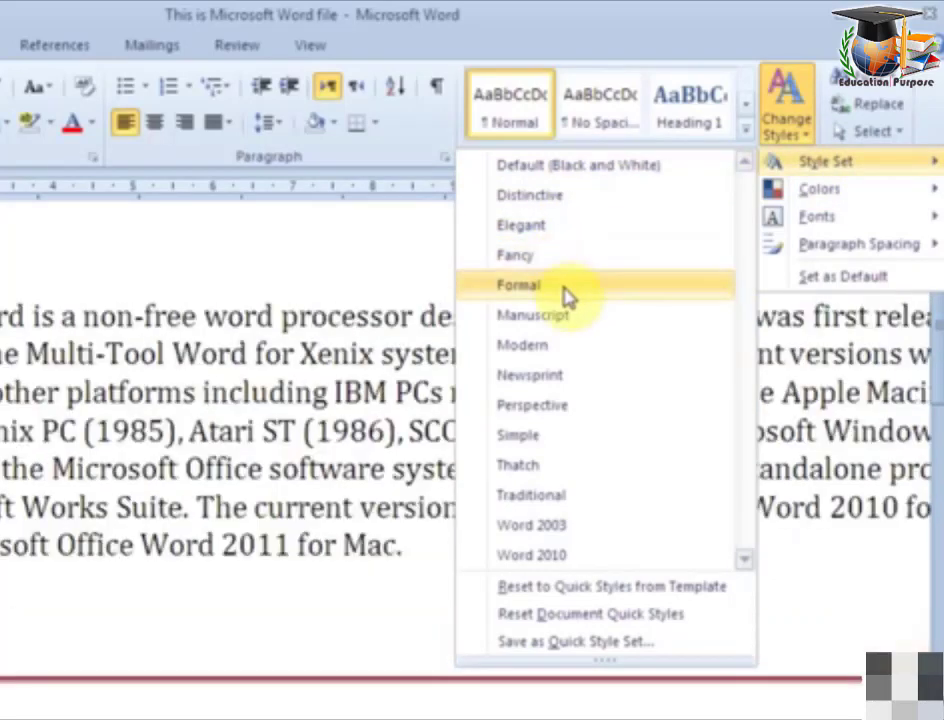
click(567, 291)
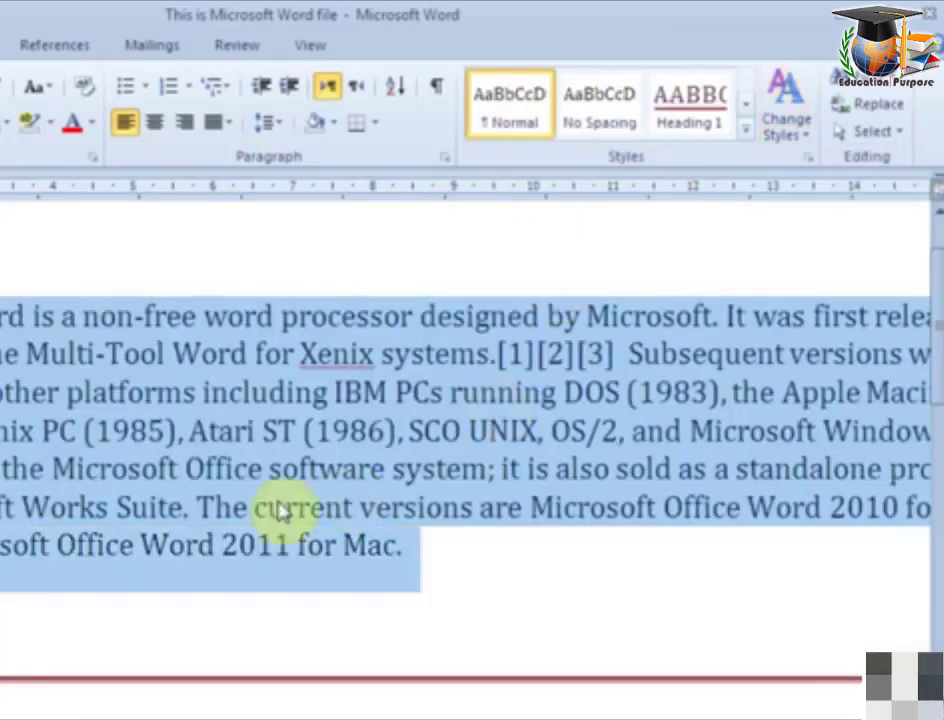
click(209, 602)
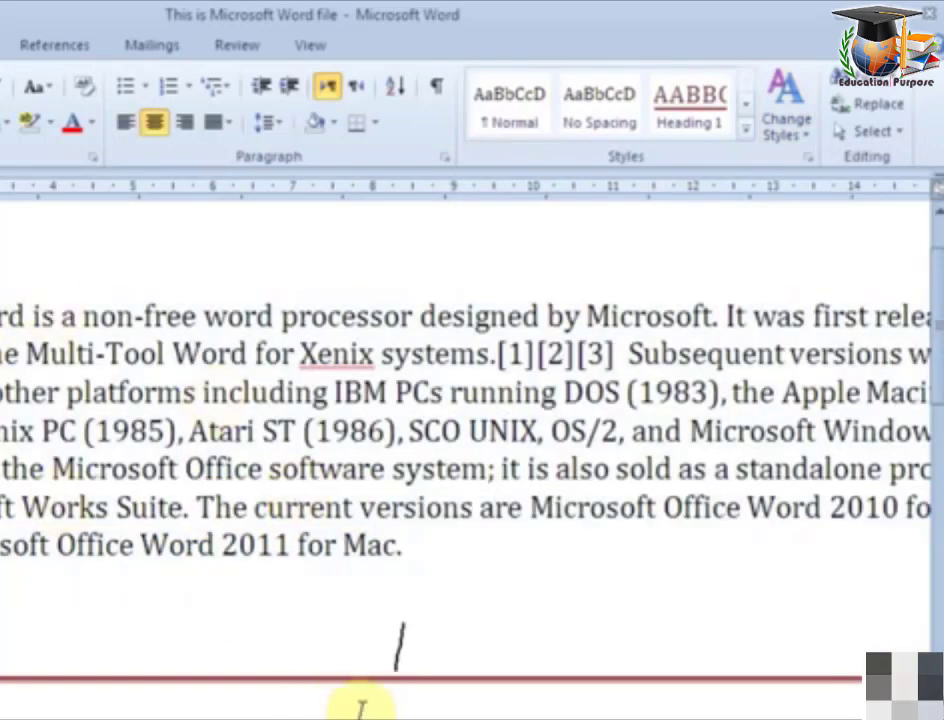
key(ctrl+a)
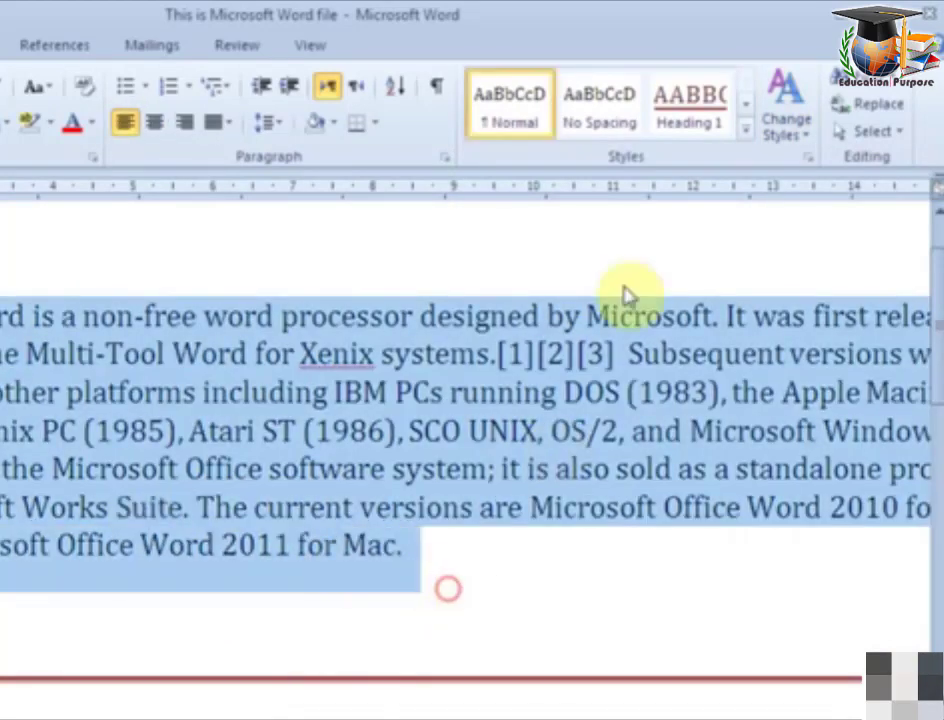
Try the Word 2003 and Word 2010 style sets, then select the whole paragraph.
click(792, 132)
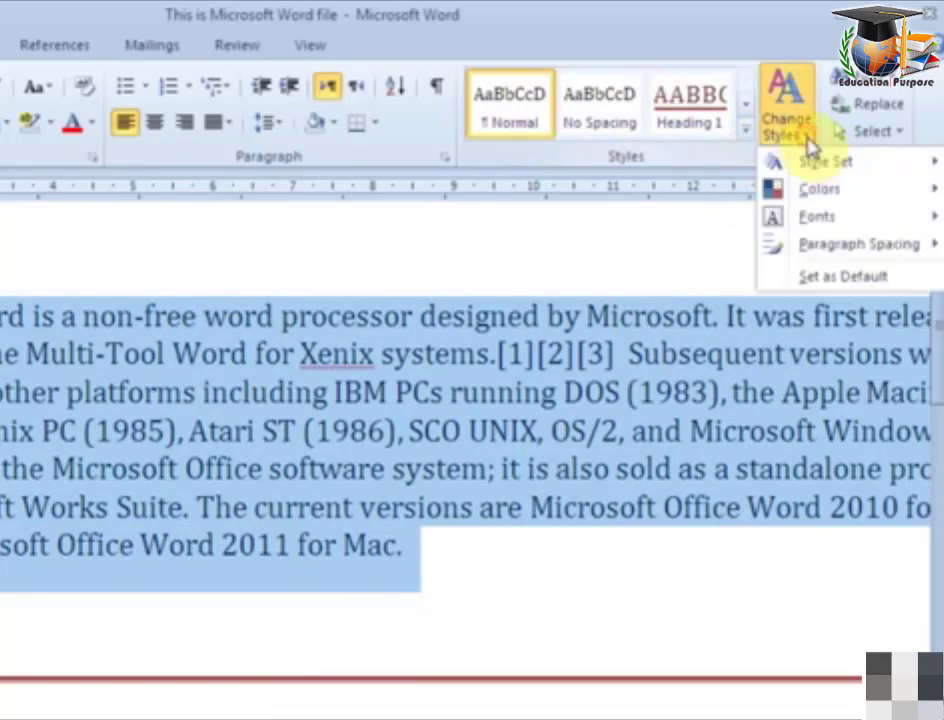
mouse_move(820, 172)
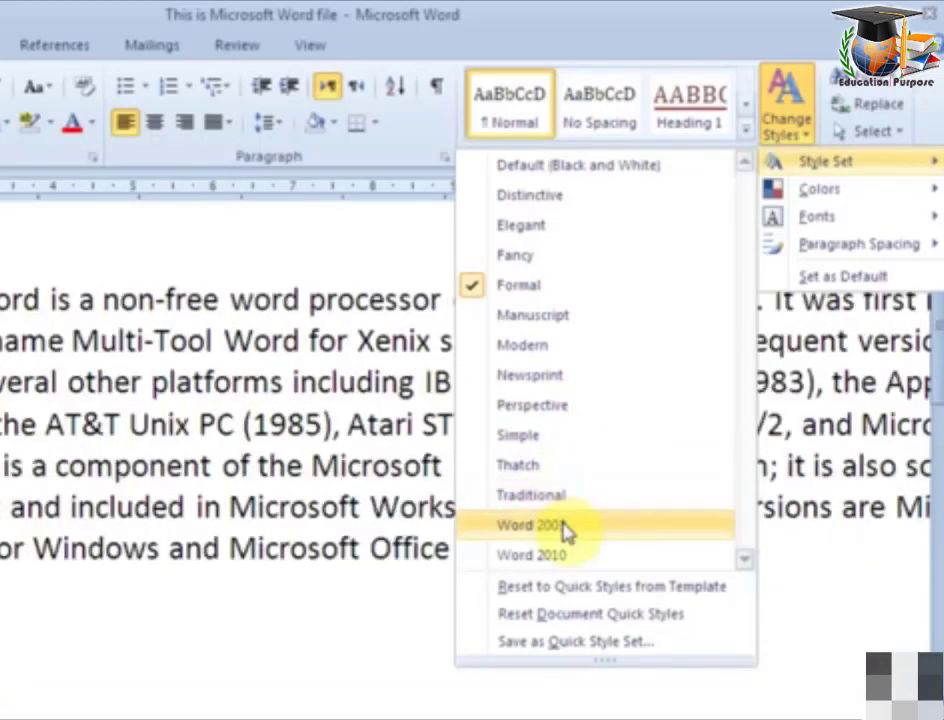
click(564, 530)
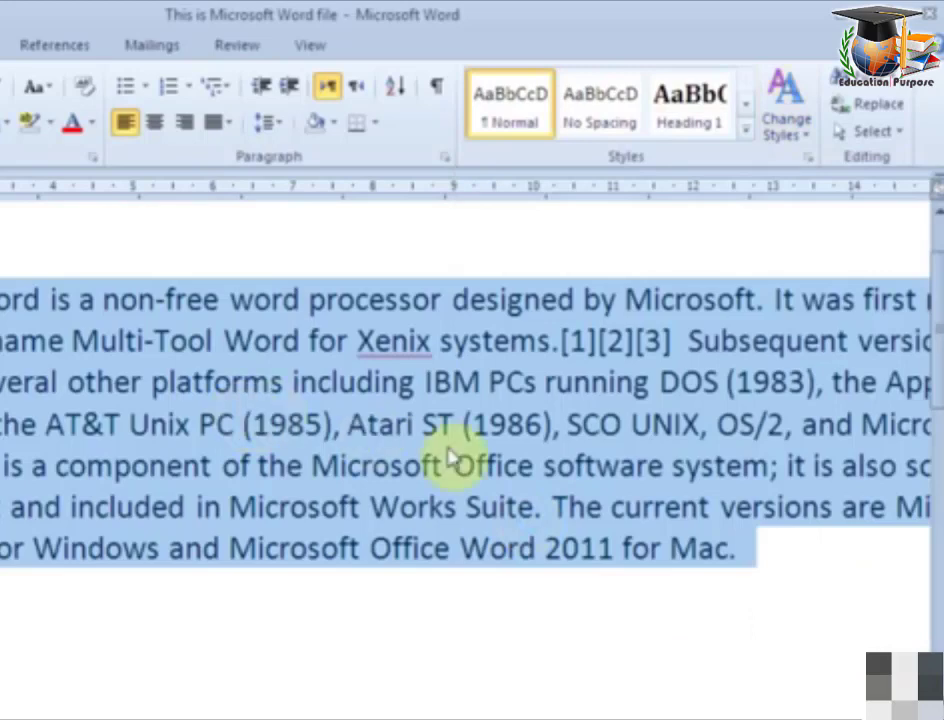
click(784, 140)
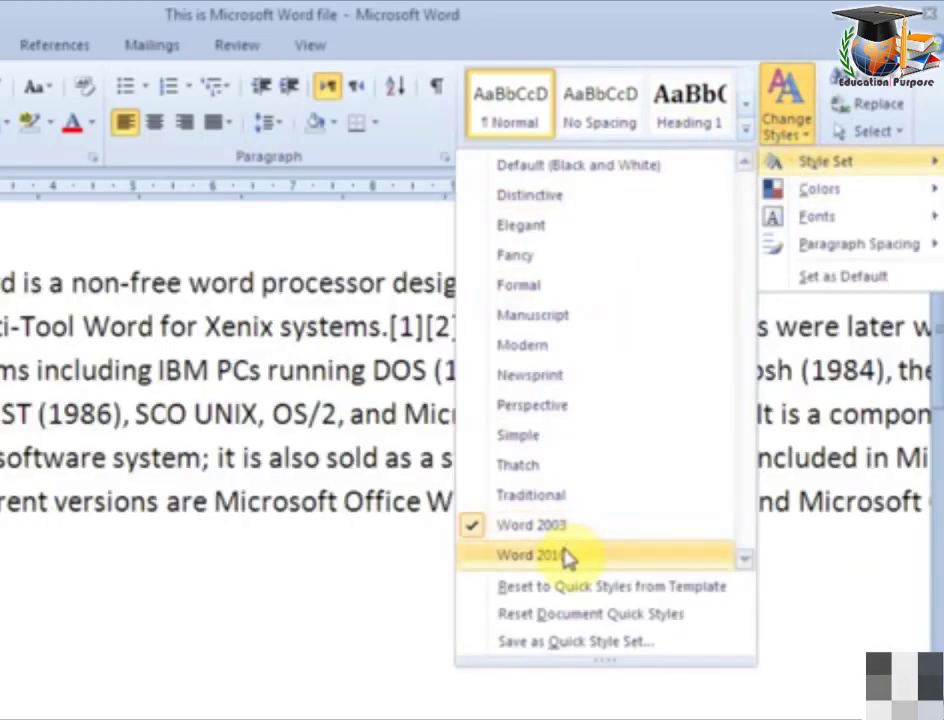
click(566, 500)
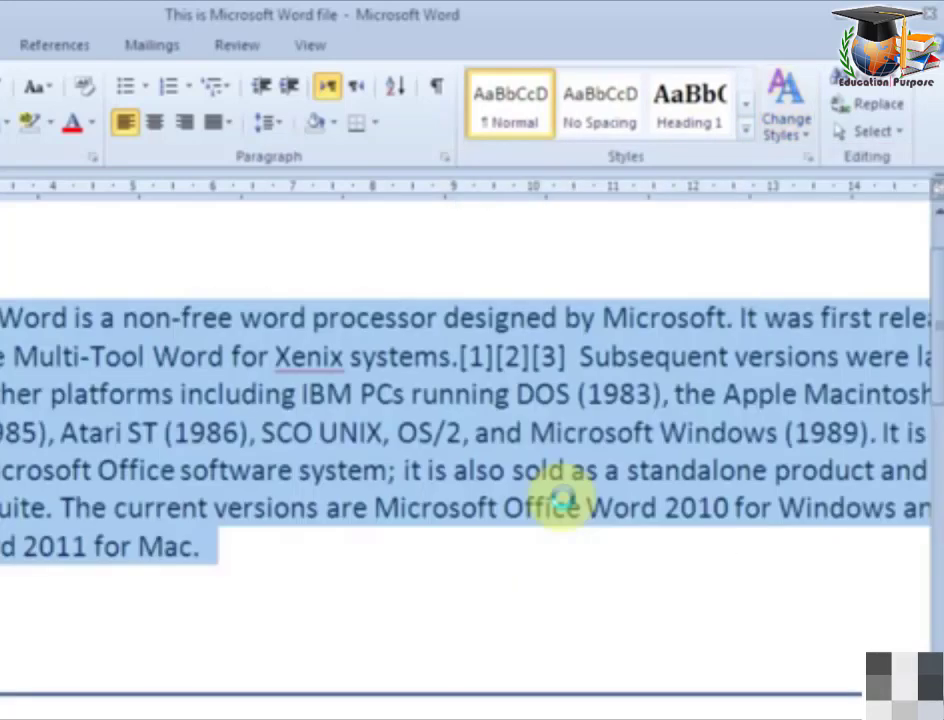
click(425, 611)
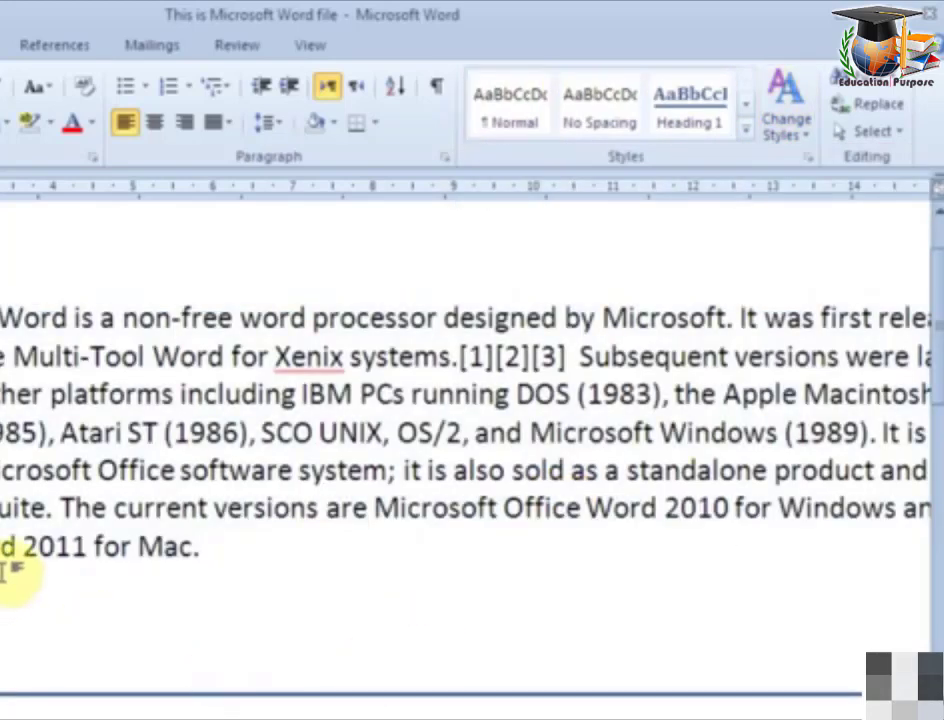
drag(2, 310, 250, 614)
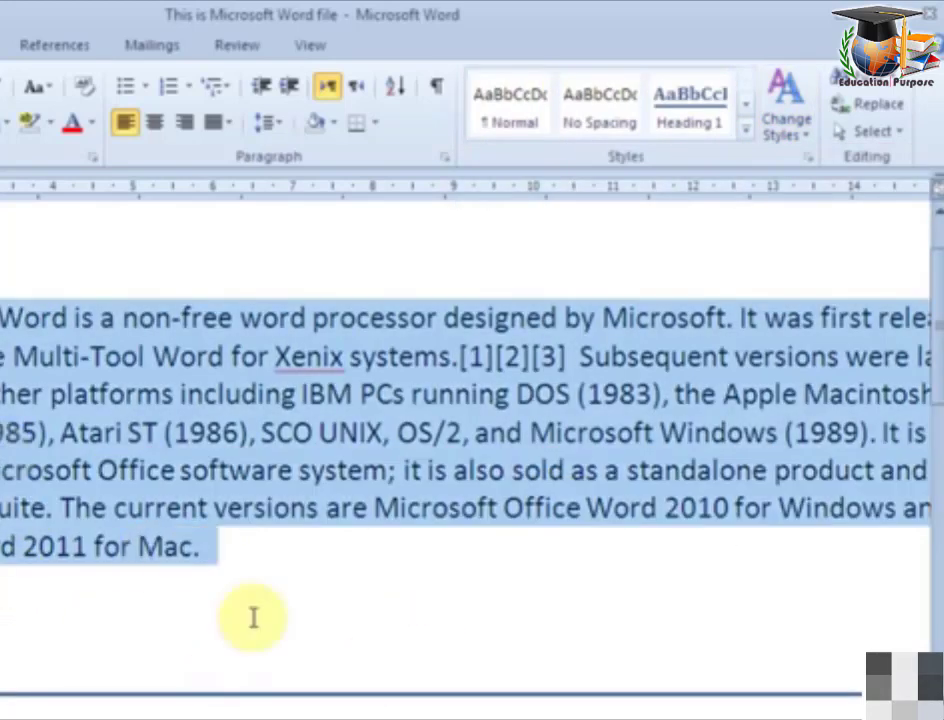
Apply the Double paragraph spacing preset from Change Styles to the selected paragraph.
click(812, 141)
mouse_move(826, 255)
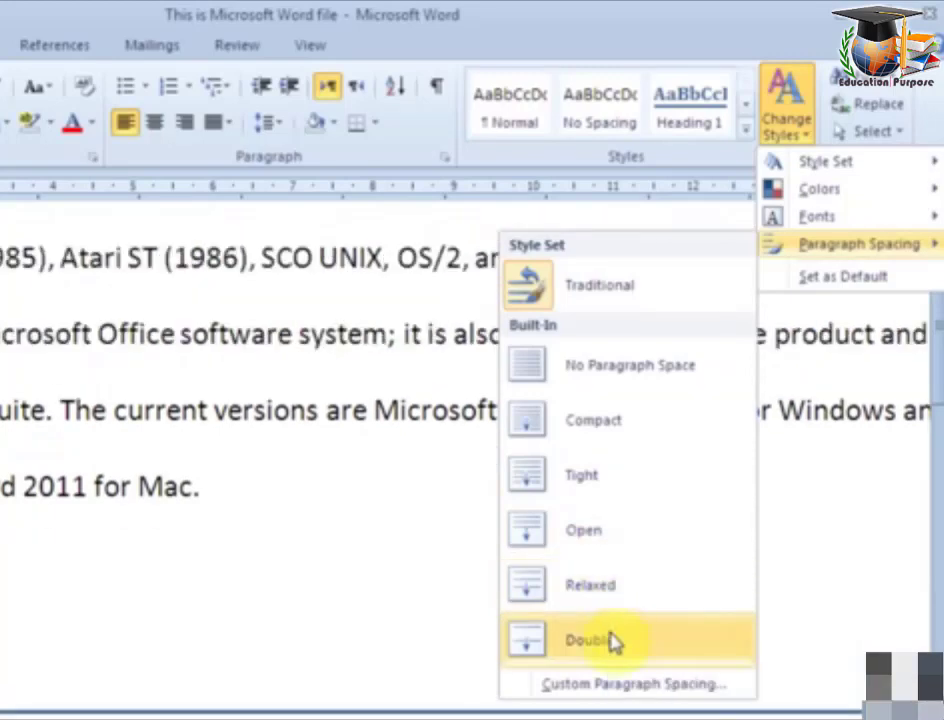
click(582, 648)
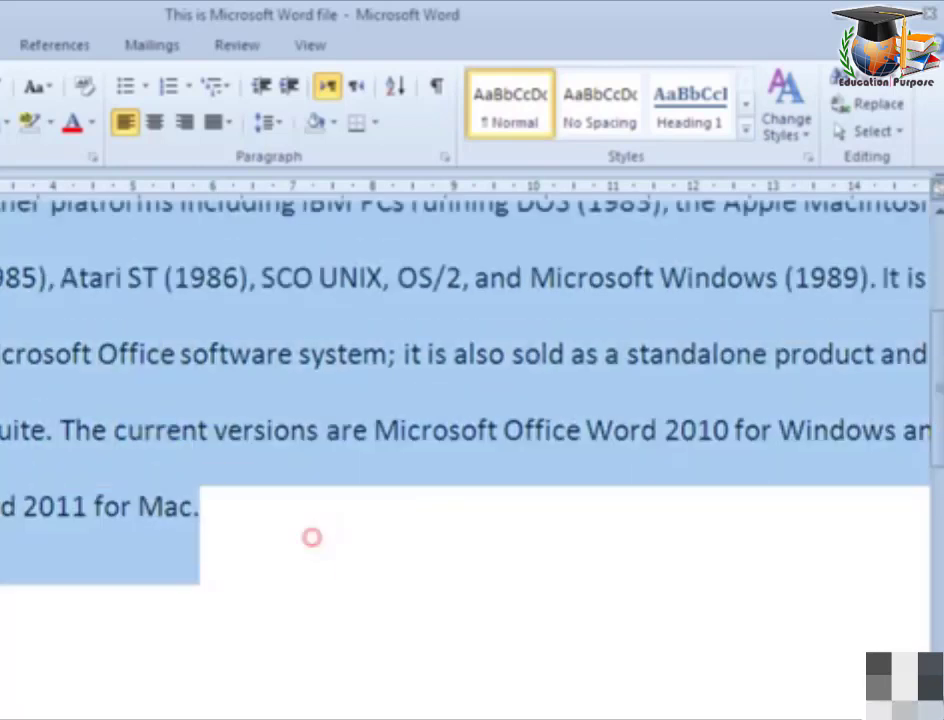
scroll(312, 537, up, 3)
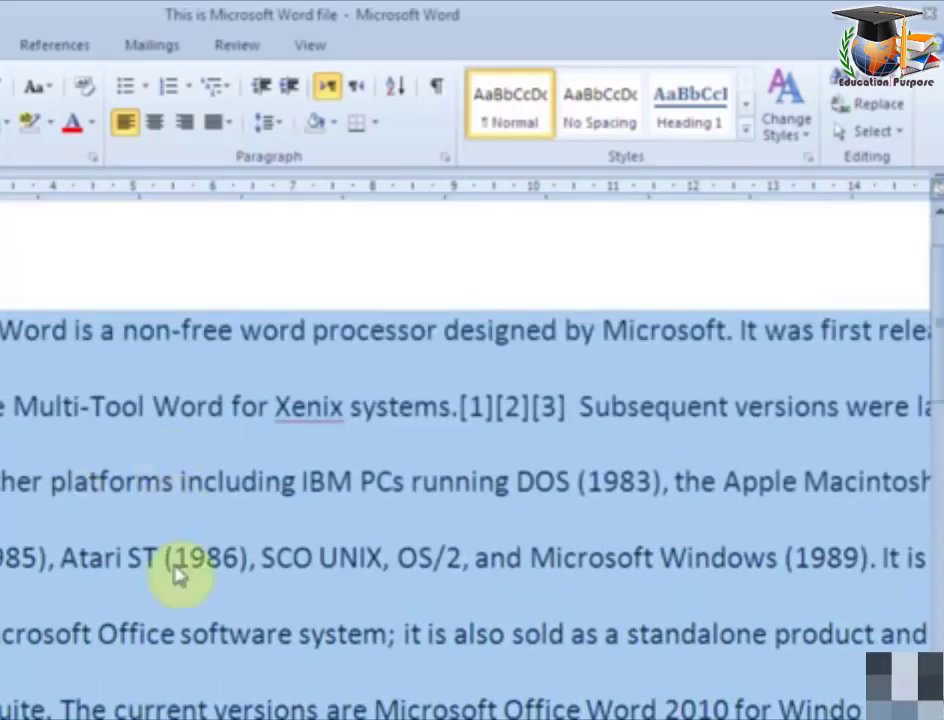
click(813, 125)
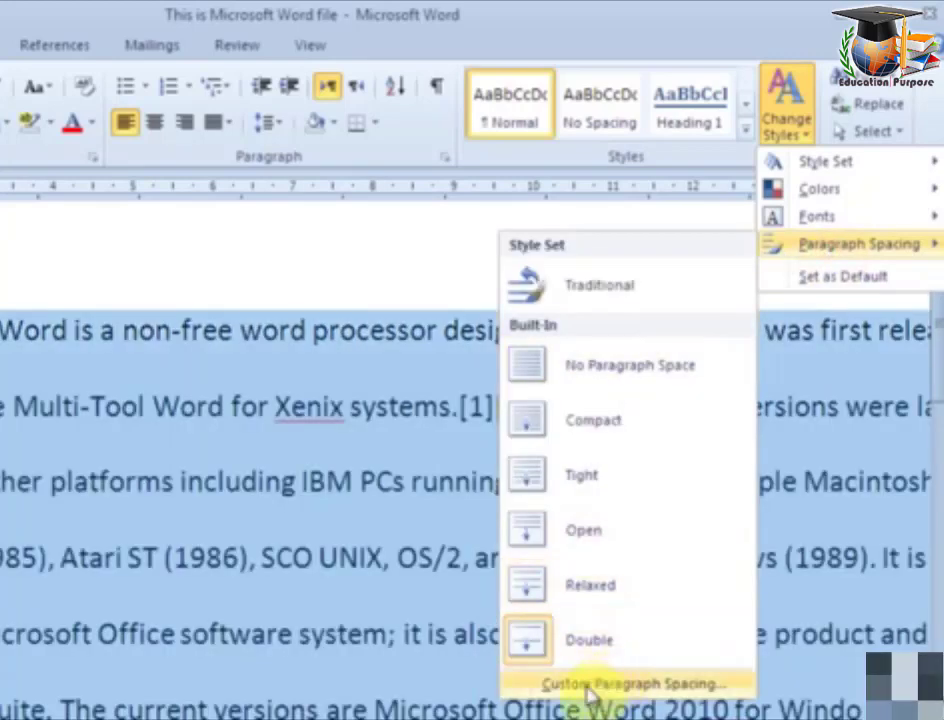
Set custom line spacing to Exactly 13 pt.
click(587, 686)
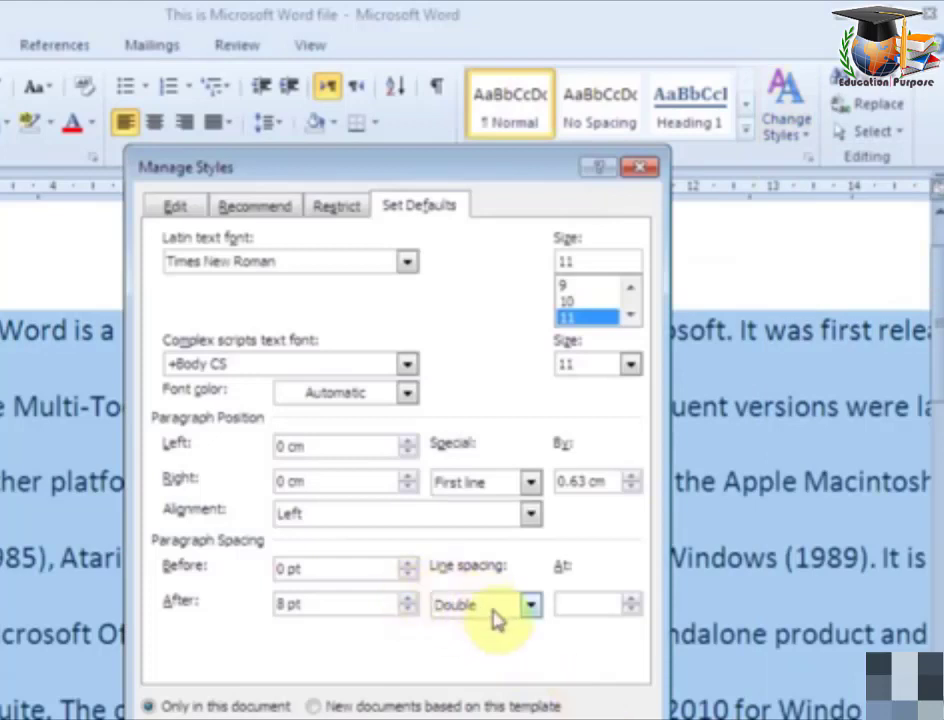
click(531, 605)
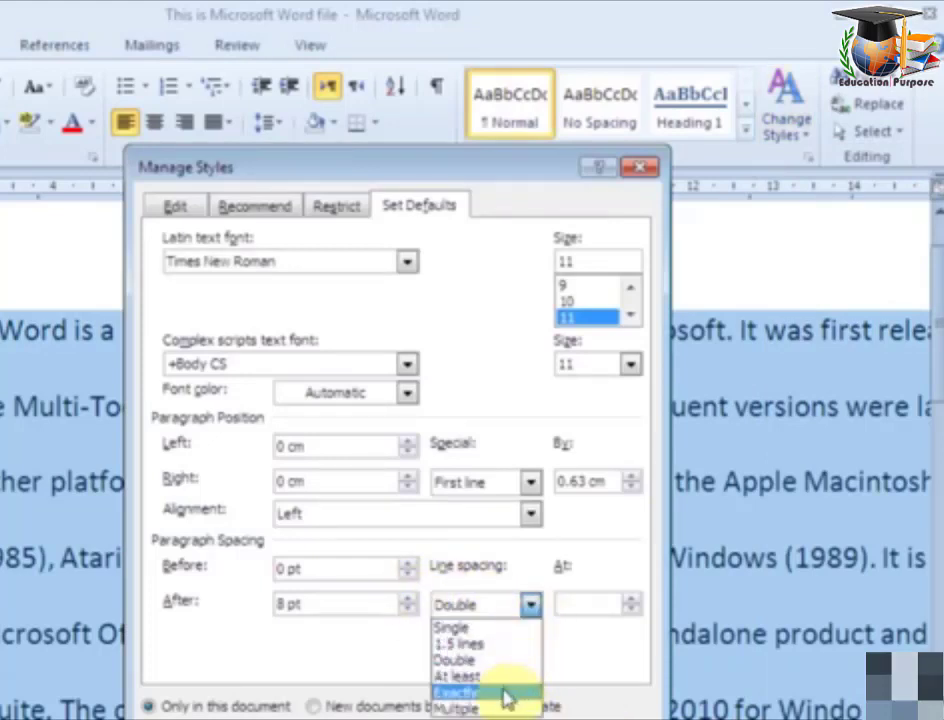
click(508, 692)
click(631, 601)
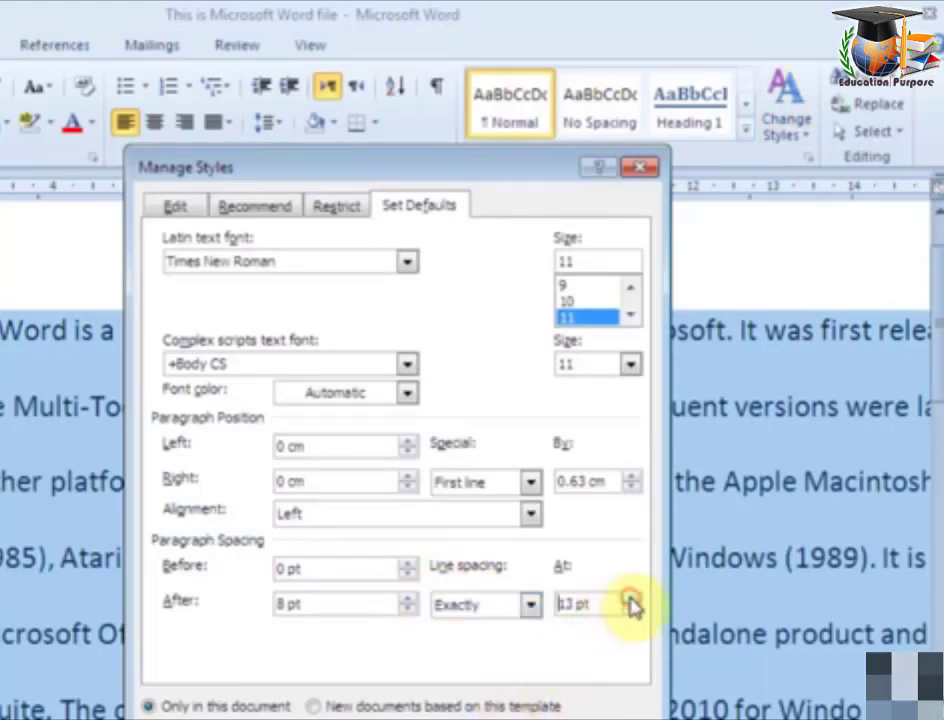
key(Return)
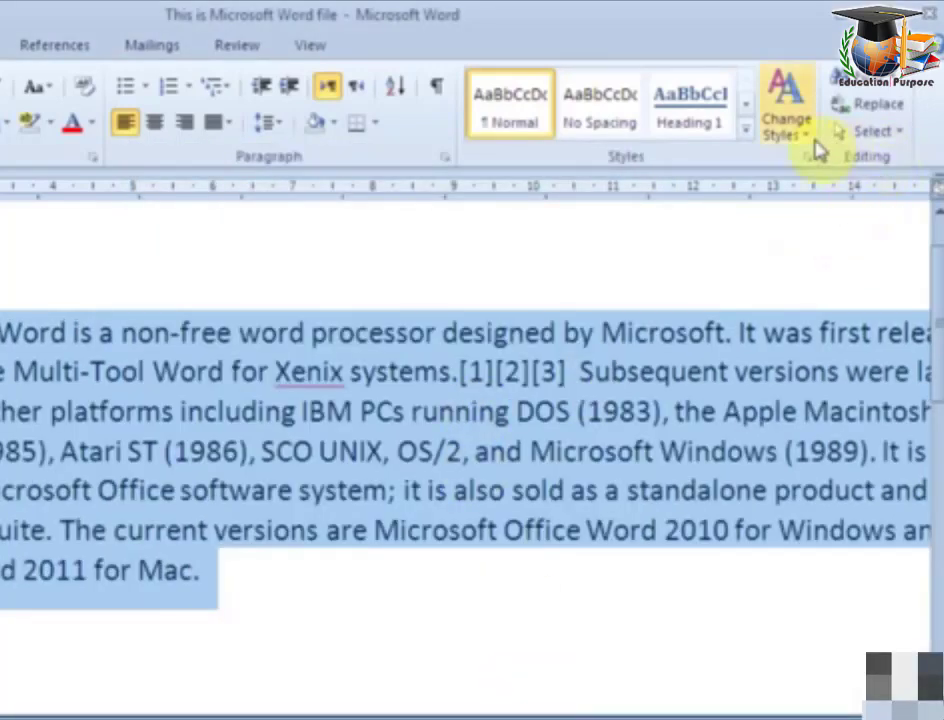
Increase the exact line spacing value further in Custom Paragraph Spacing.
click(805, 128)
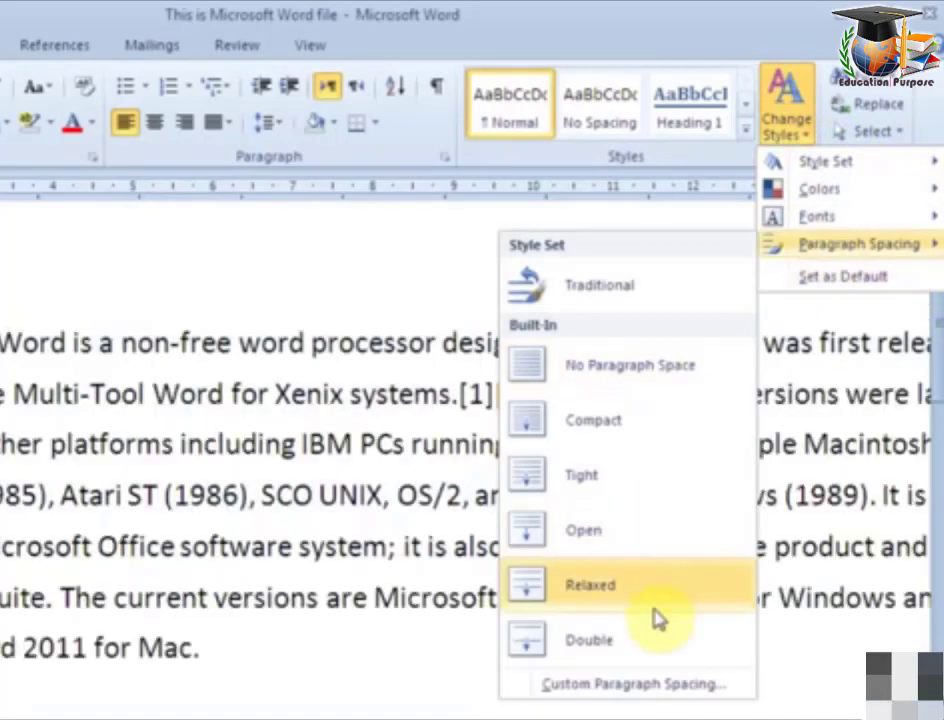
click(612, 686)
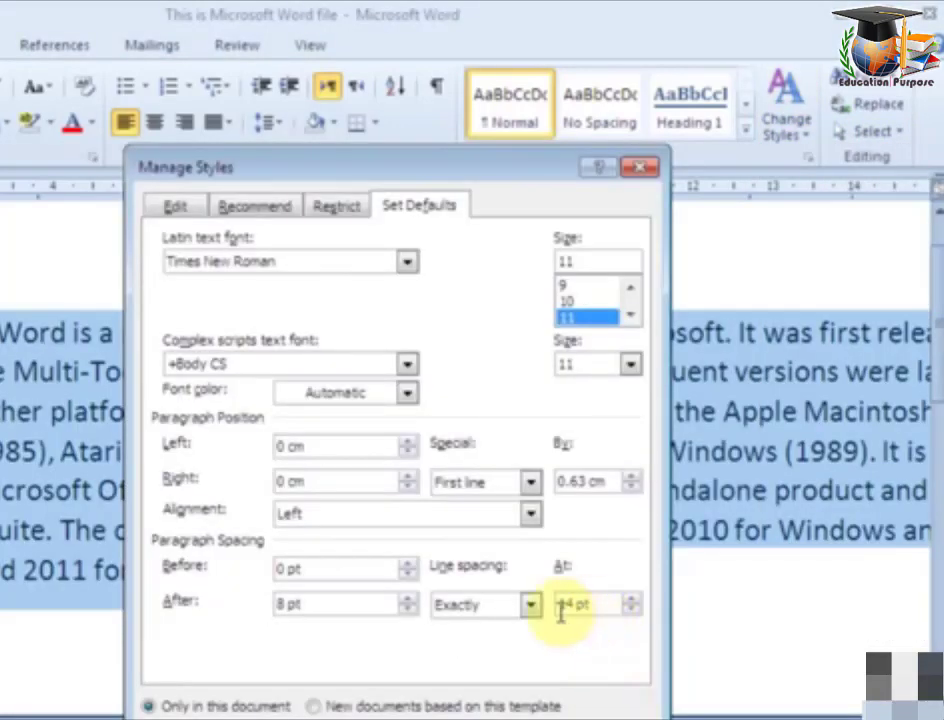
click(531, 605)
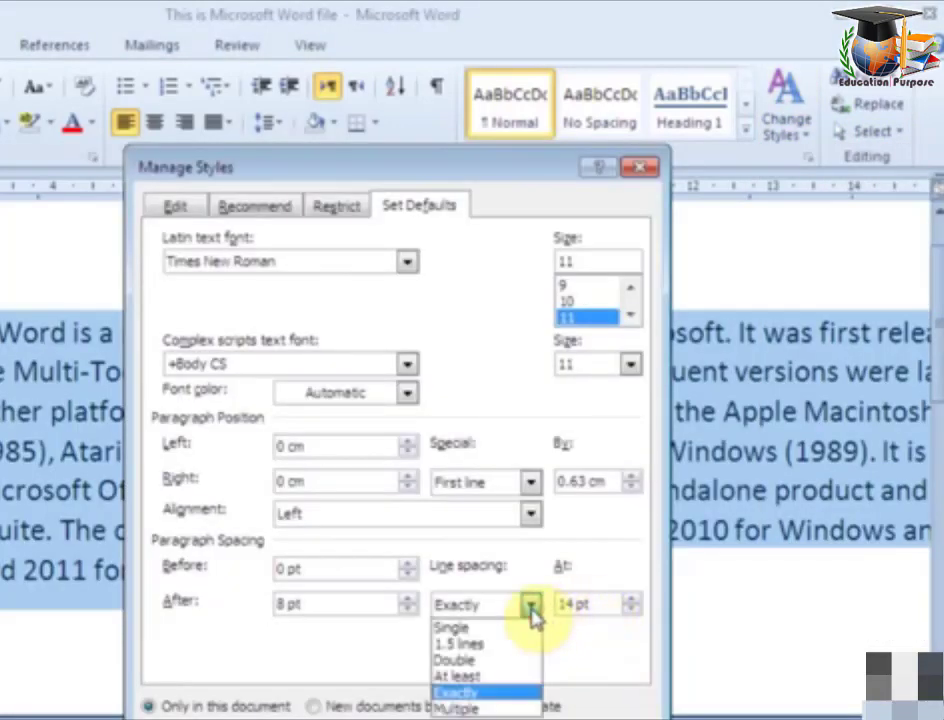
click(531, 613)
click(632, 600)
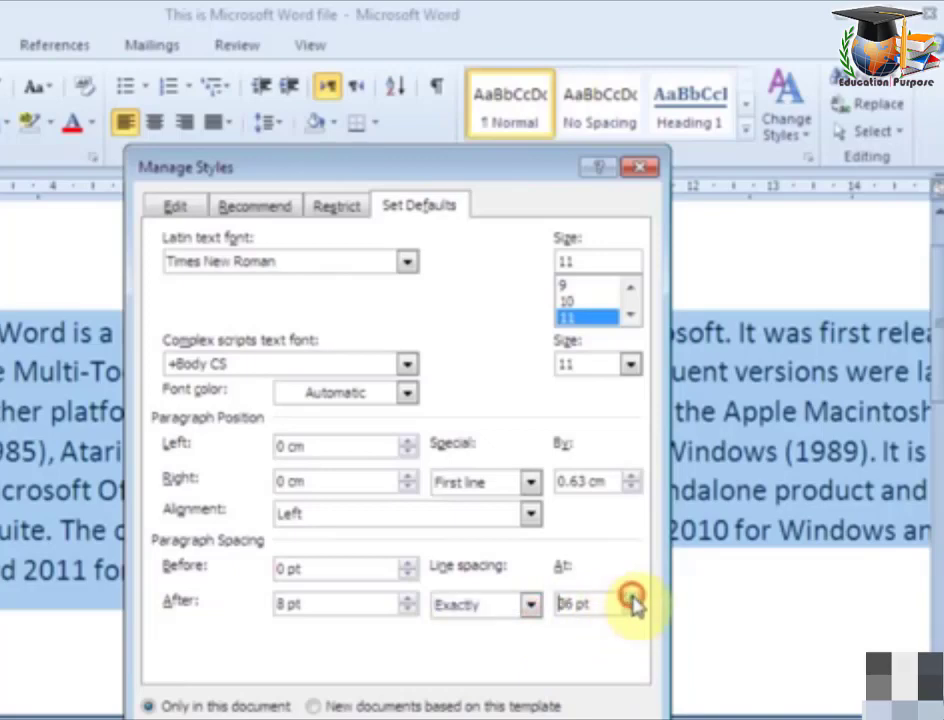
key(Return)
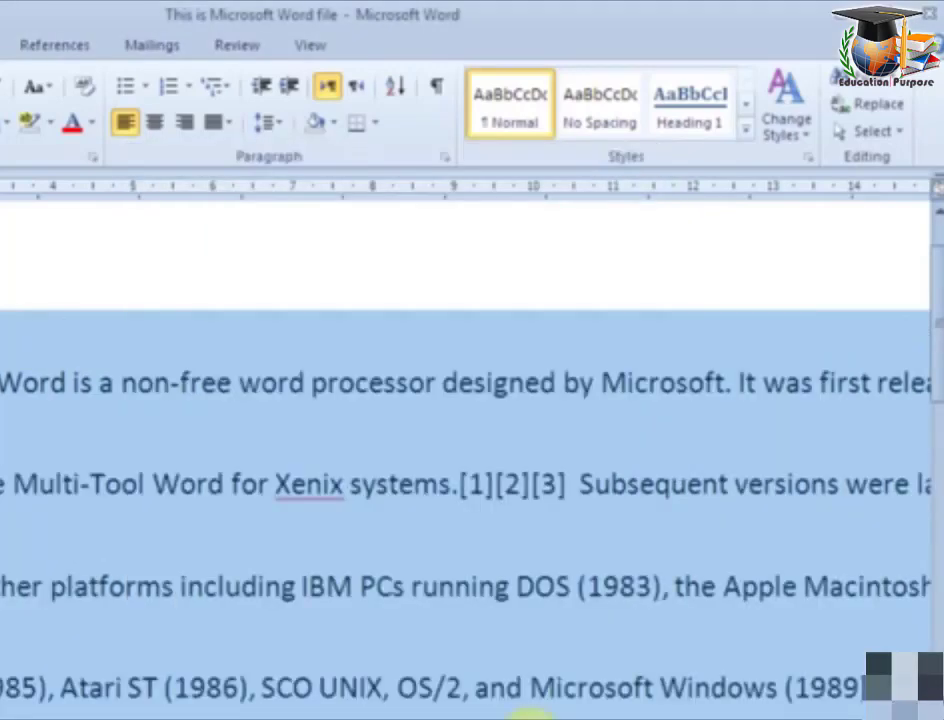
Raise the exact line spacing again, to 54 pt.
scroll(428, 552, down, 1)
scroll(428, 552, down, 1)
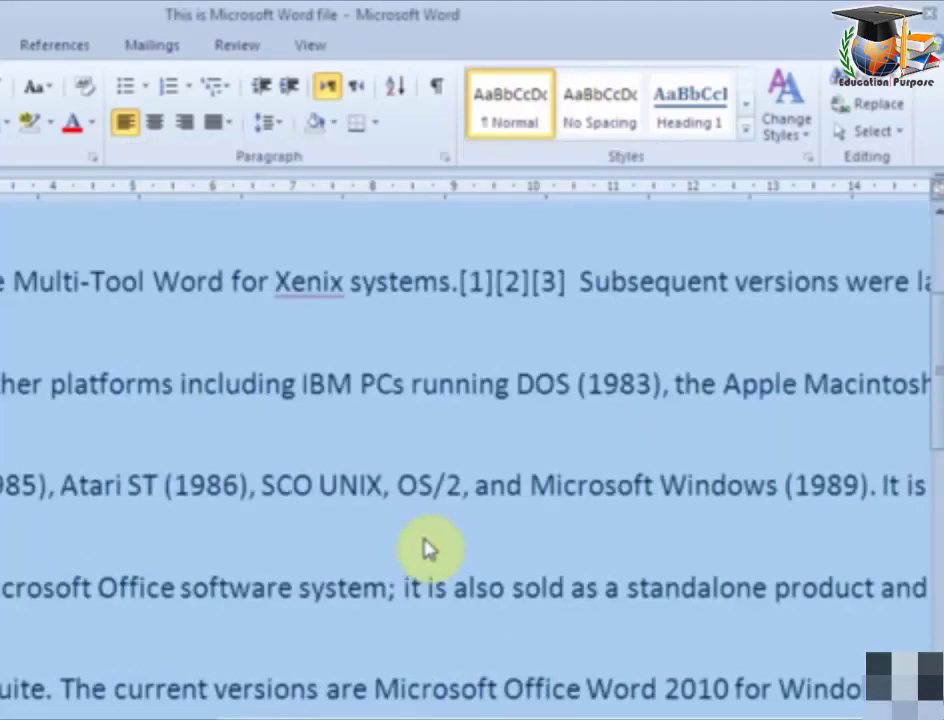
scroll(428, 548, up, 1)
scroll(428, 548, up, 1)
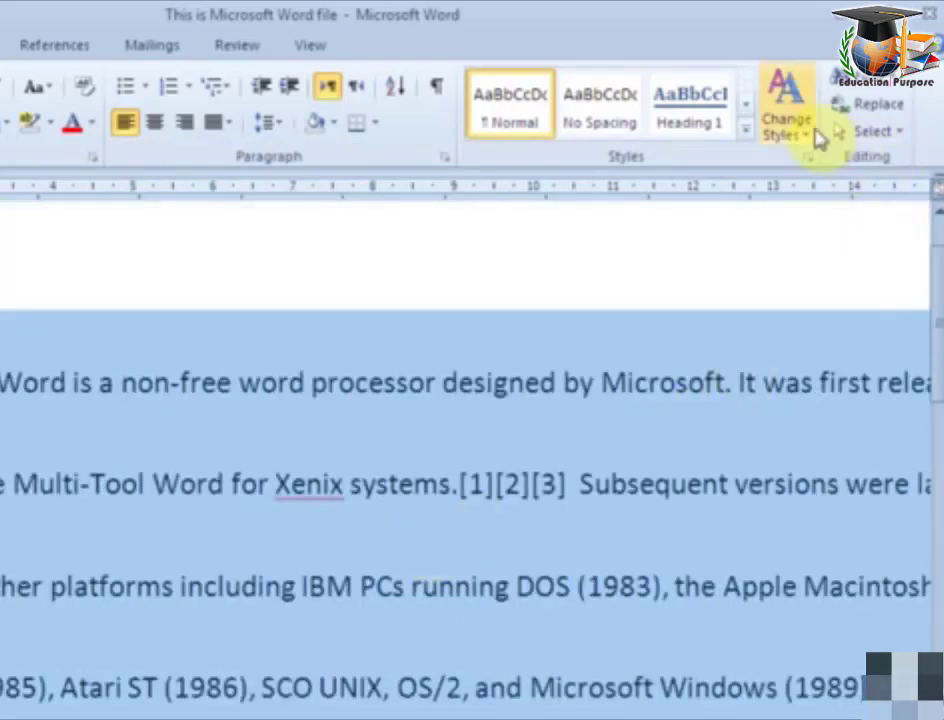
click(812, 135)
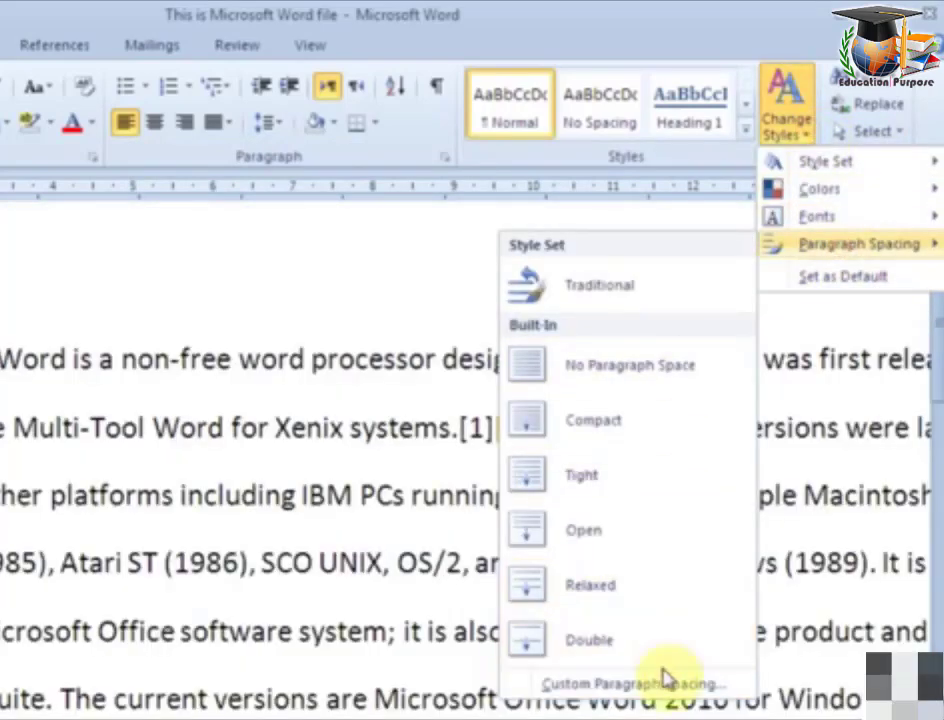
click(666, 680)
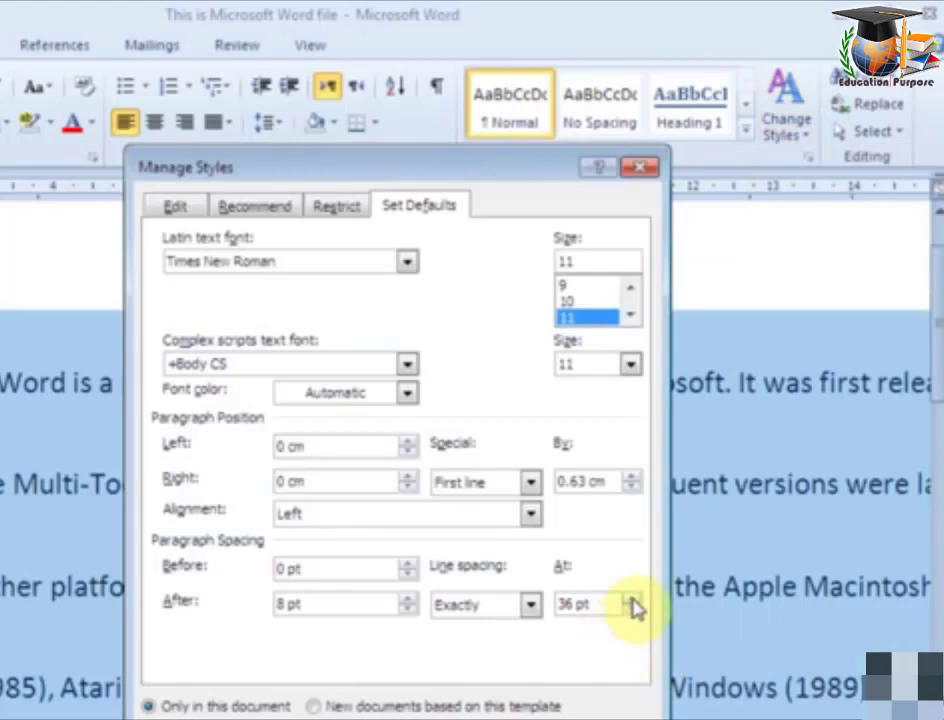
click(632, 598)
key(Return)
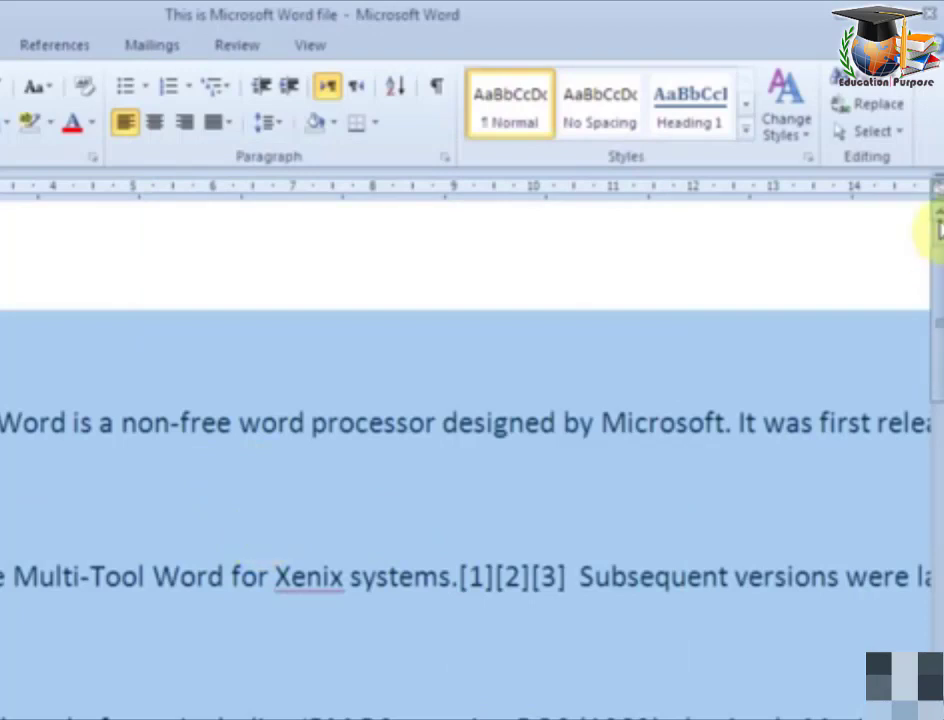
Apply the Compact paragraph spacing preset to the paragraph.
click(805, 128)
mouse_move(826, 249)
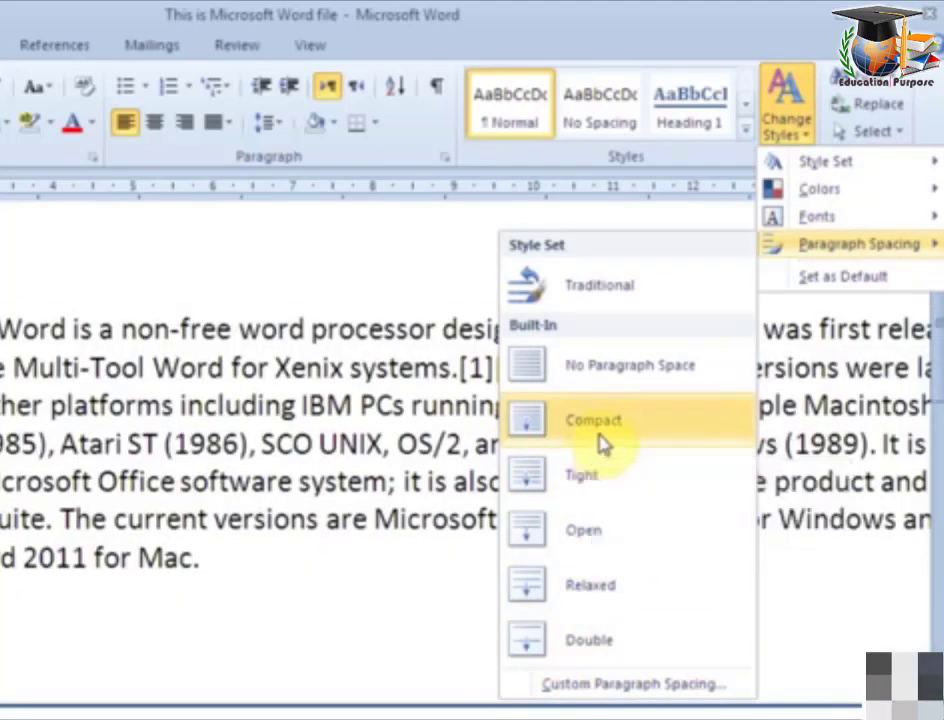
click(585, 430)
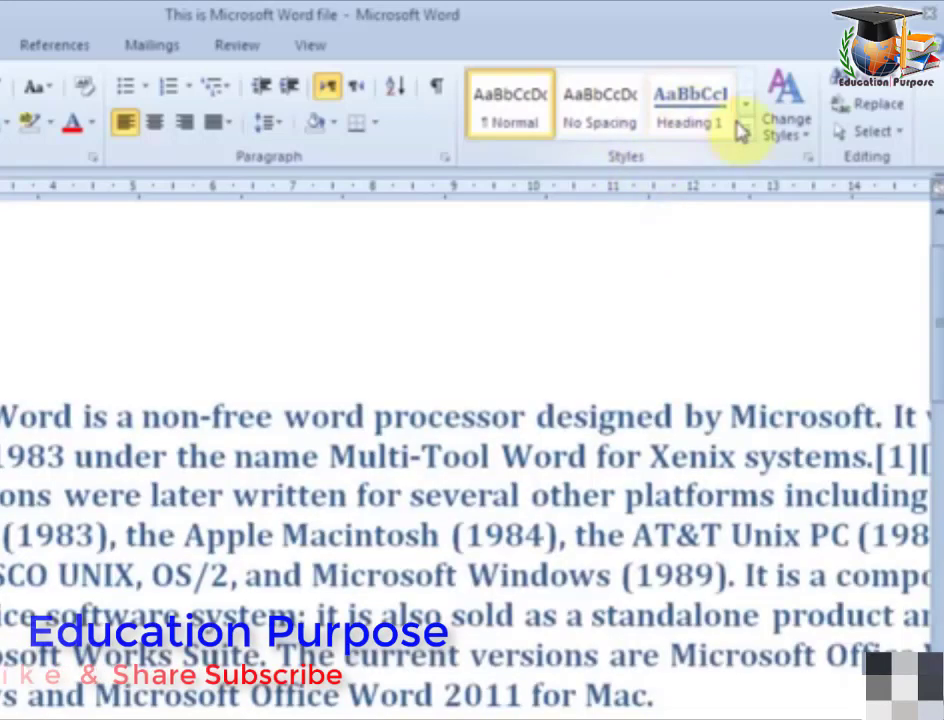
Restyle the paragraph with Intense Quote from the quick styles gallery.
click(744, 130)
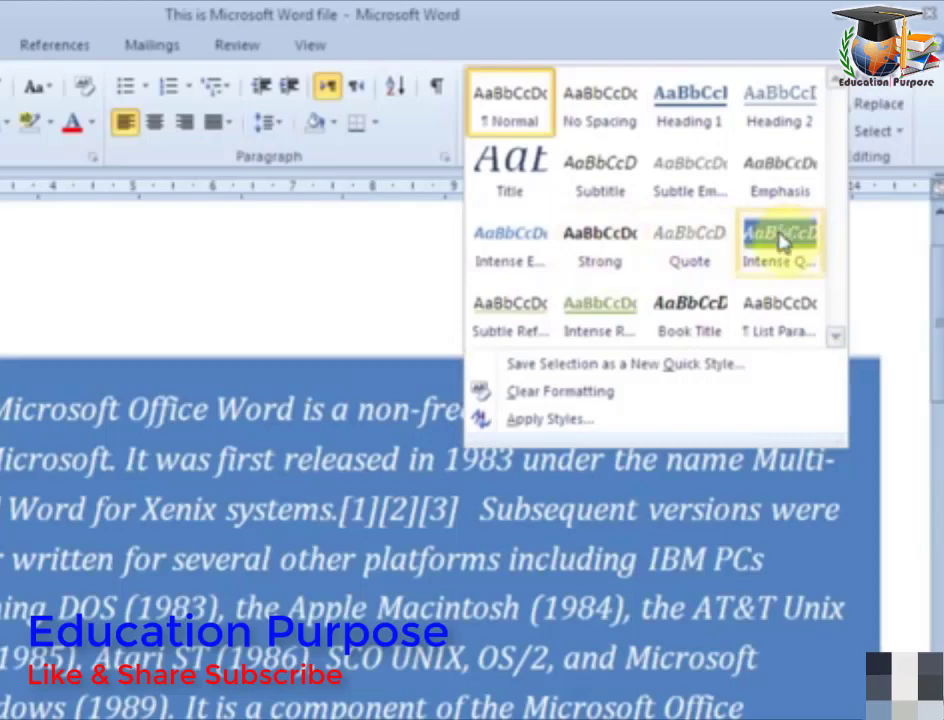
click(781, 238)
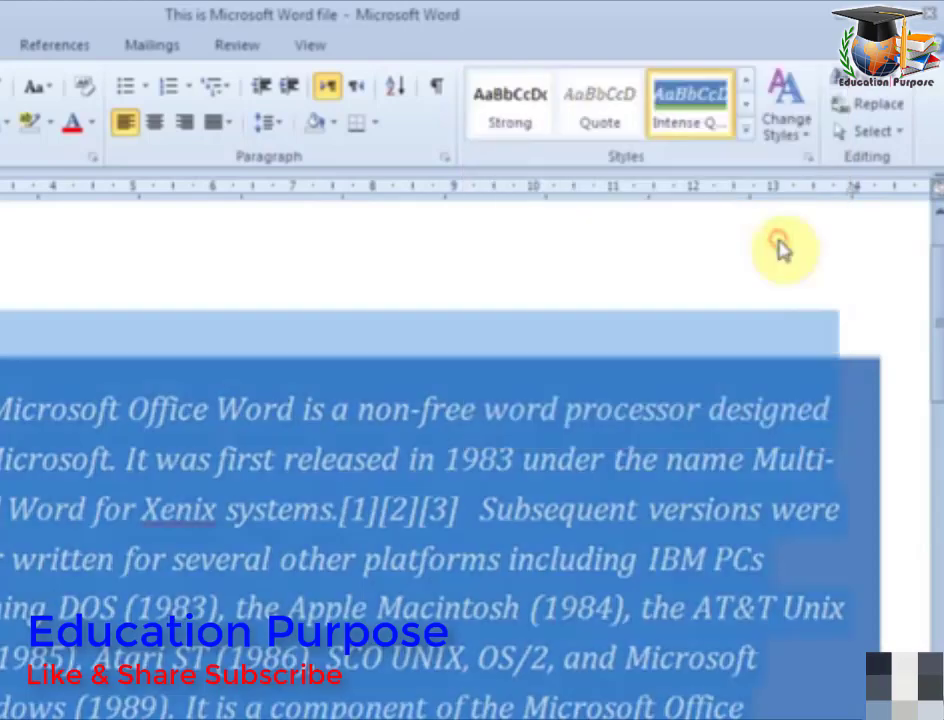
scroll(622, 437, down, 2)
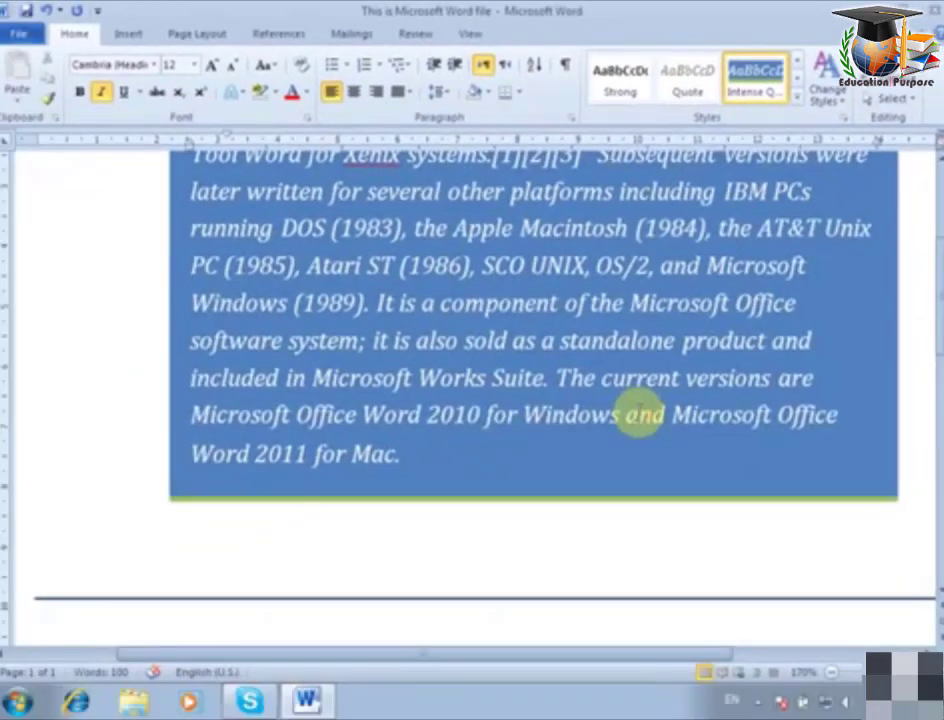
scroll(622, 437, up, 2)
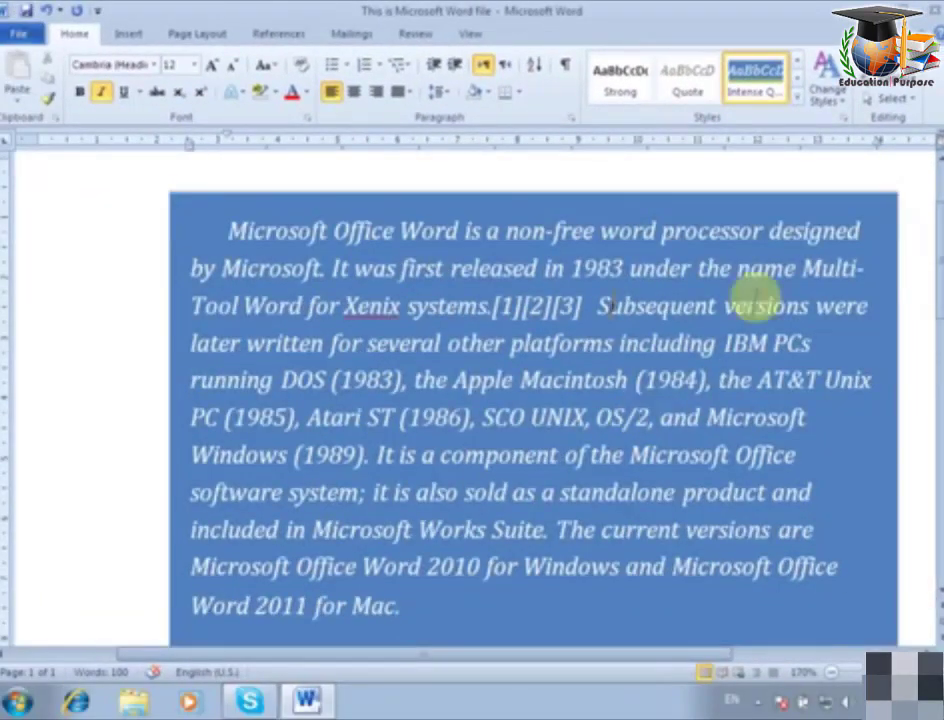